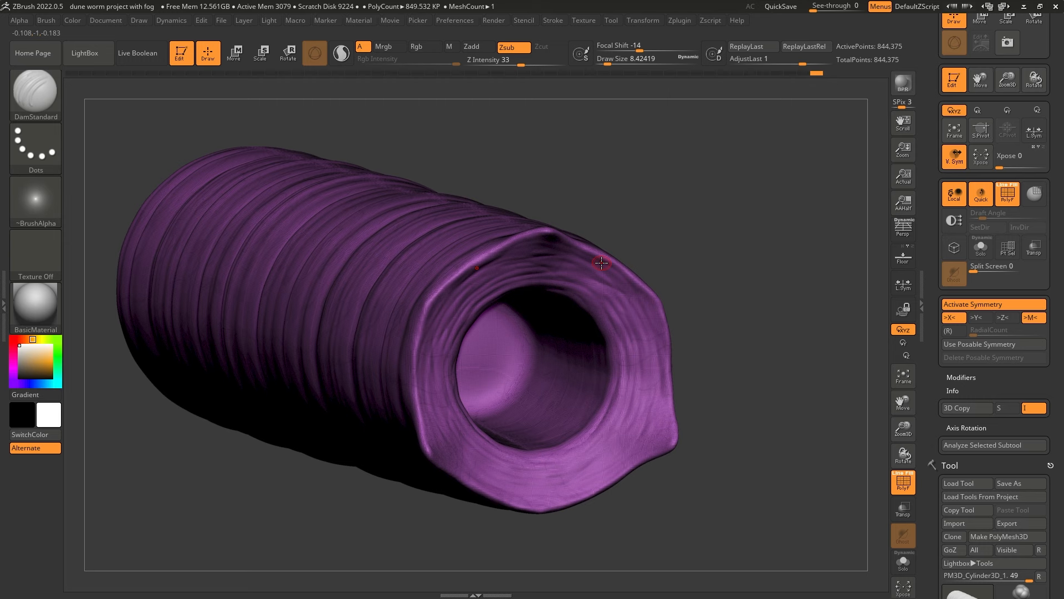
Hide the polyframe and mirror and weld the worm mesh across the X axis from the Modify Topology options.
key(shift+f)
shift+drag(641, 233, 607, 230)
ctrl+right_drag(533, 227, 540, 225)
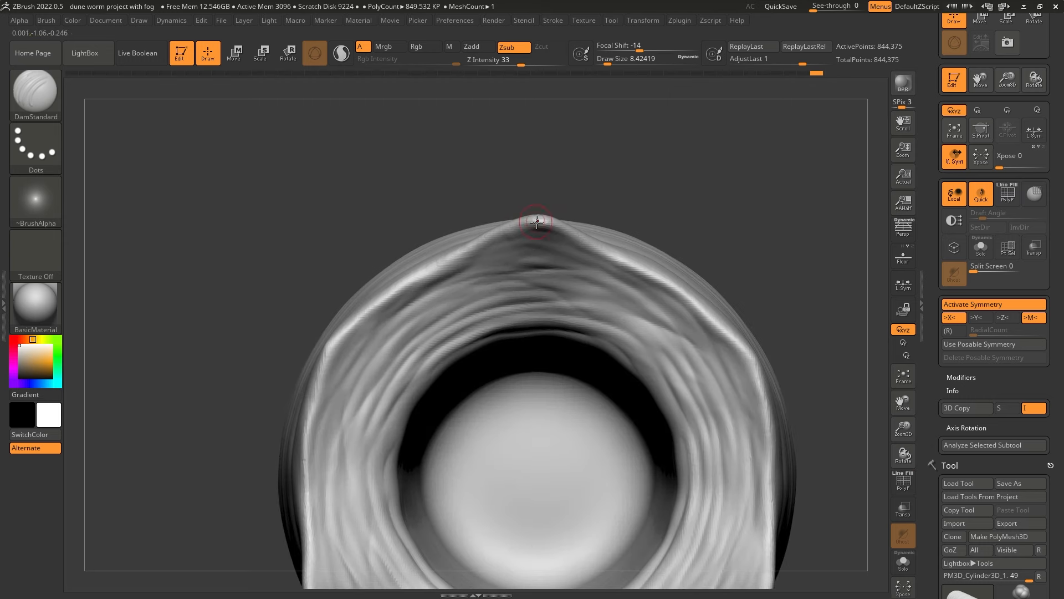
ctrl+right_drag(622, 300, 649, 333)
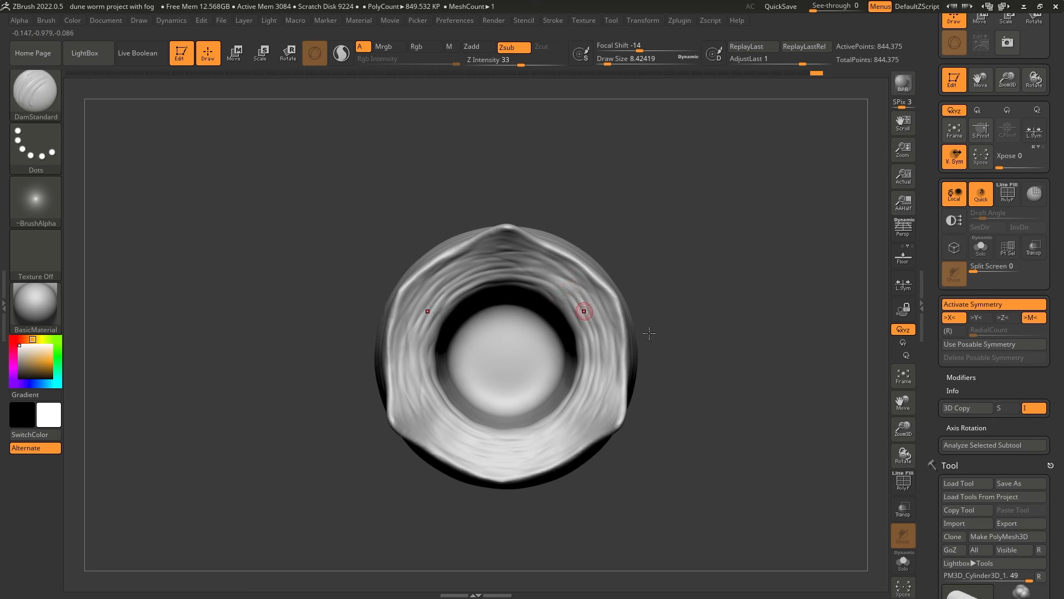
drag(1001, 371, 971, 259)
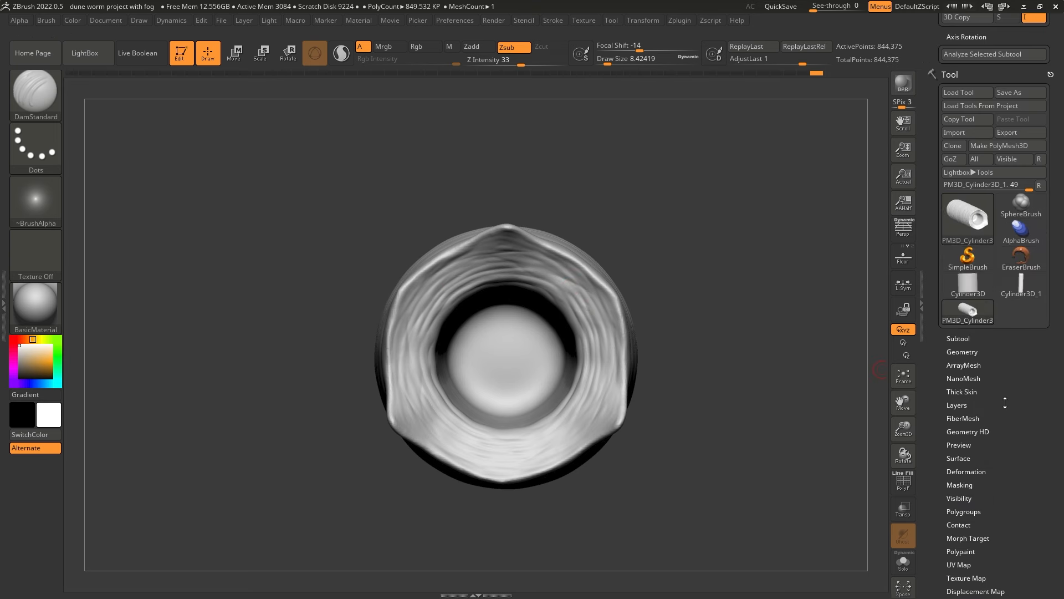
click(977, 352)
drag(928, 388, 925, 339)
click(975, 347)
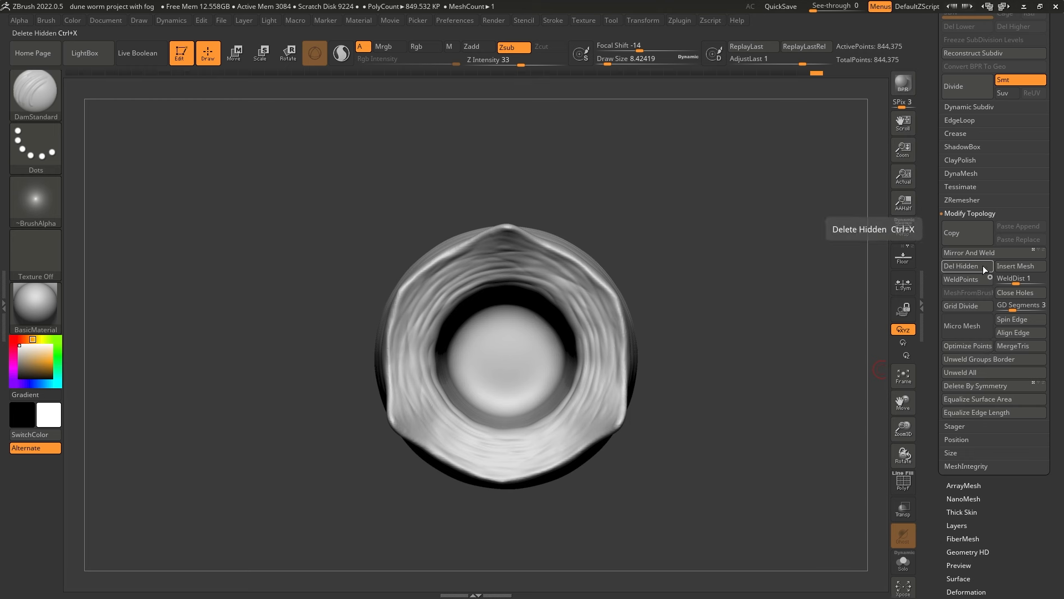
click(980, 253)
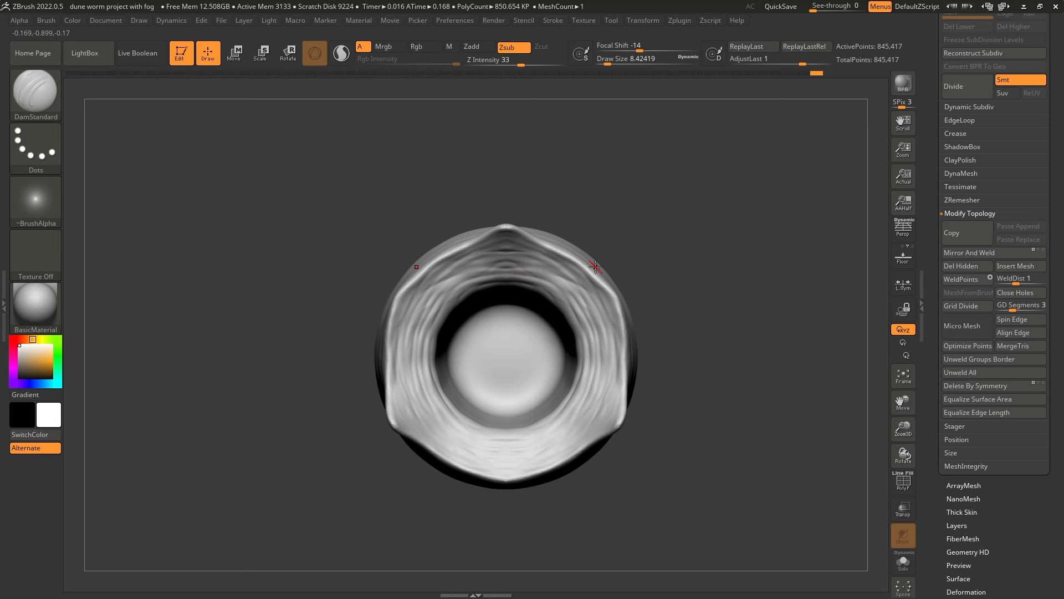
Smooth the centre seam along the lower lip of the worm's mouth.
right_drag(549, 242, 551, 281)
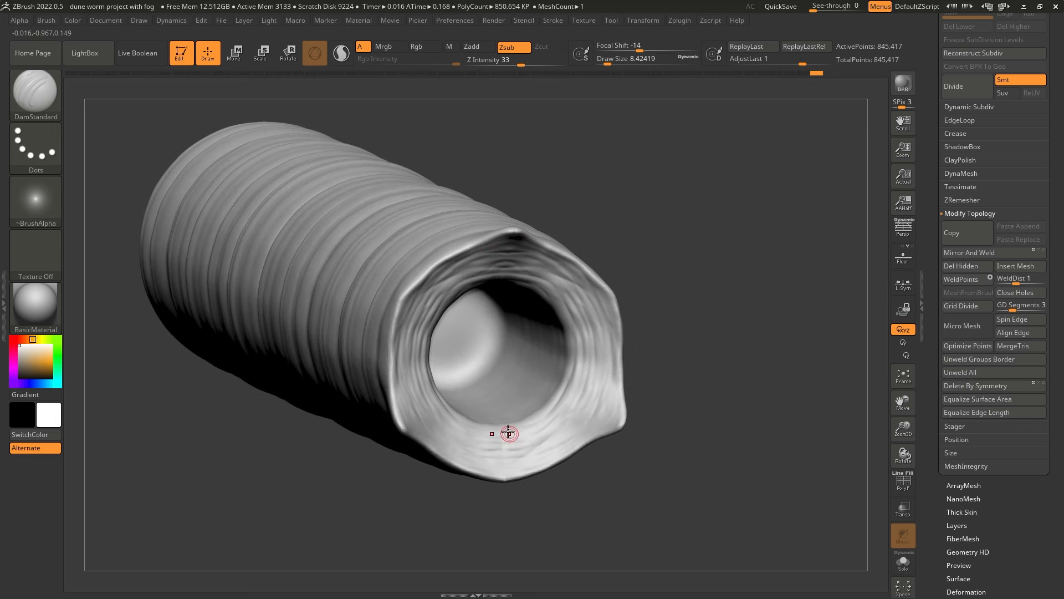
ctrl+right_drag(509, 433, 487, 357)
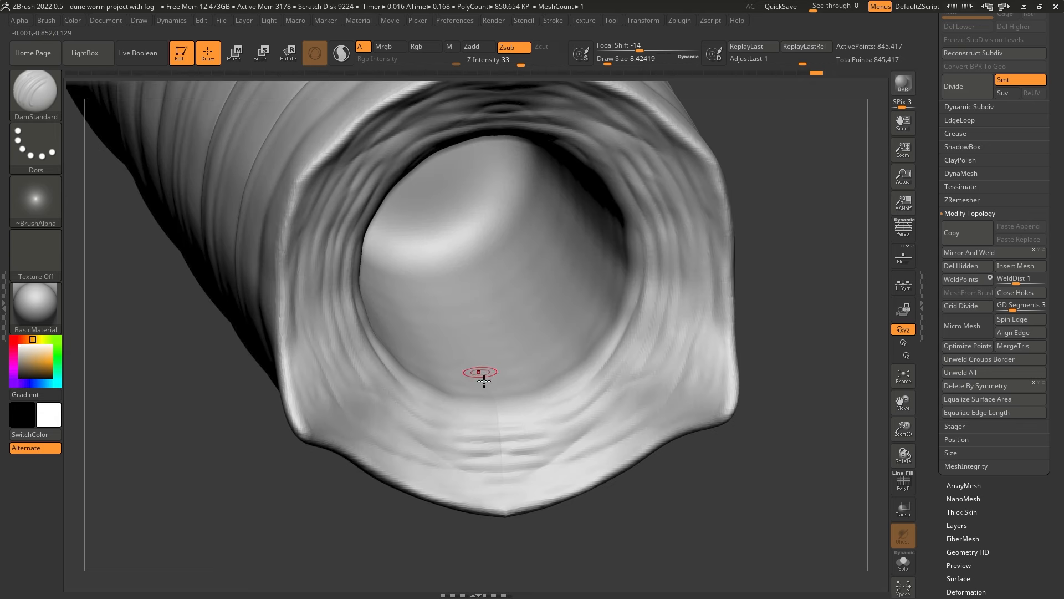
key(shift)
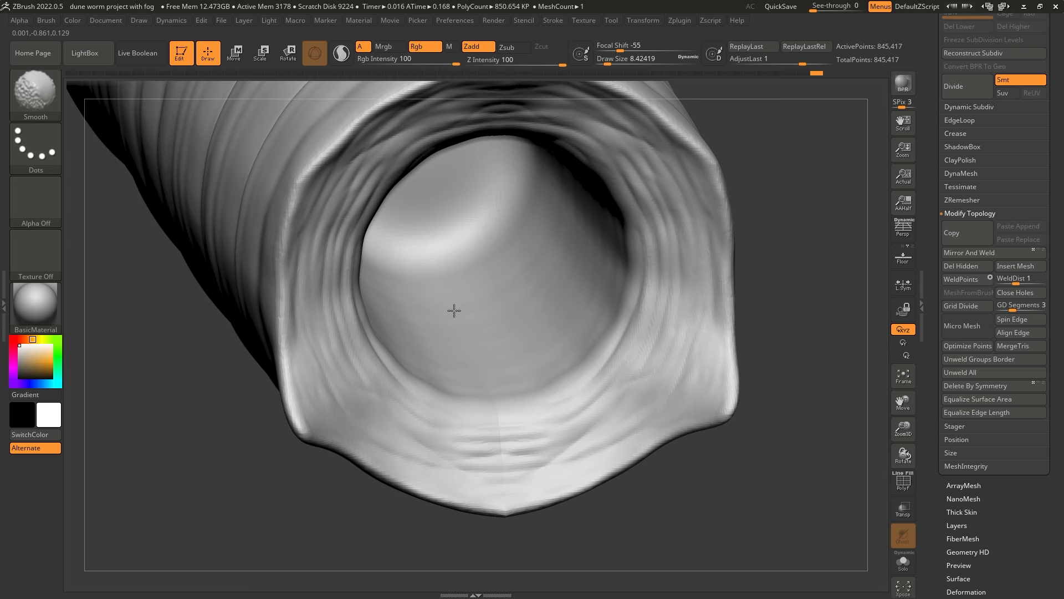
shift+drag(498, 423, 501, 452)
mouse_move(485, 418)
ctrl+right_down()
mouse_move(482, 344)
mouse_move(512, 264)
ctrl+right_up()
mouse_move(511, 263)
alt+right_down()
mouse_move(515, 330)
mouse_move(510, 299)
alt+right_up()
right_drag(537, 235, 458, 225)
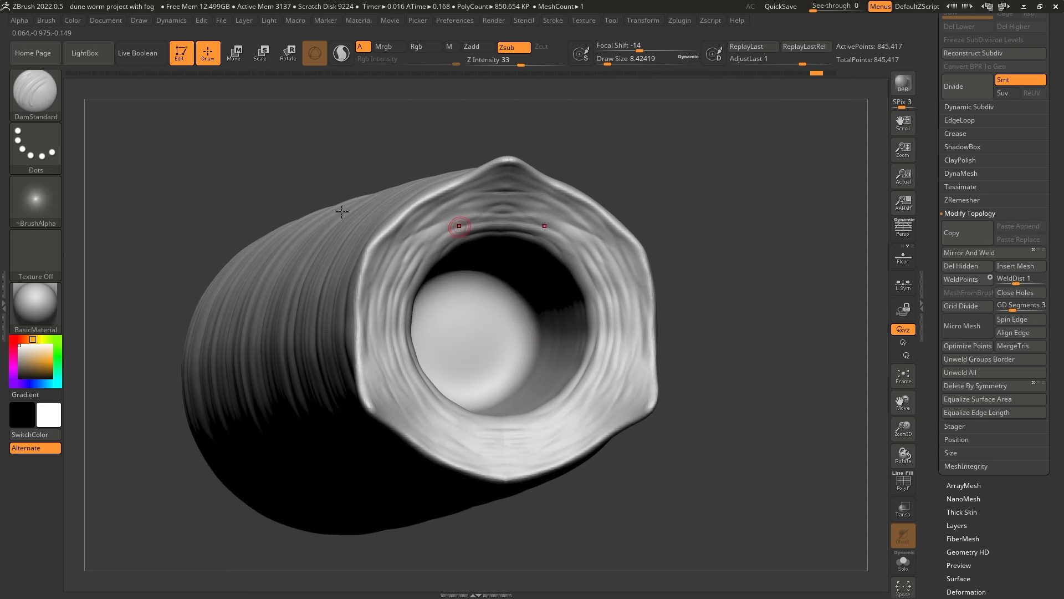
Mark the latest undo history state of the mirrored and smoothed mesh as the source for history projection.
click(974, 199)
key(ctrl+z)
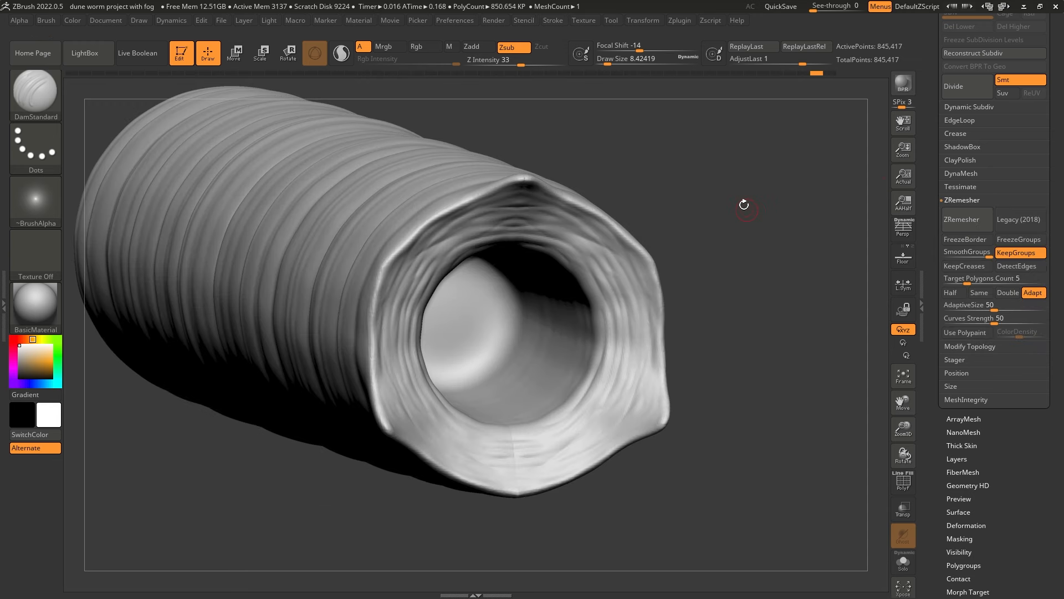
ctrl+click(817, 72)
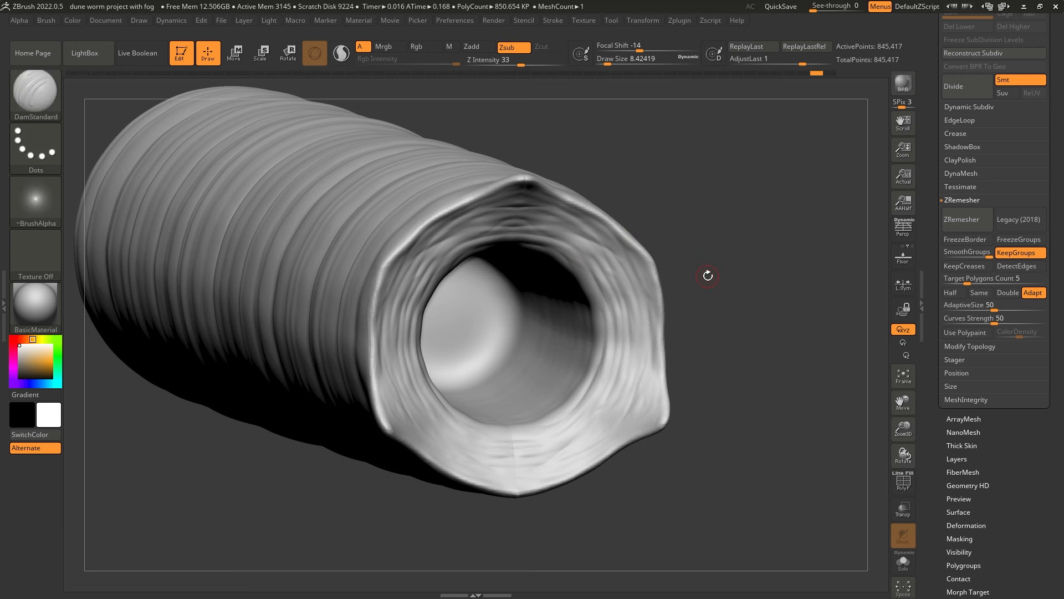
key(ctrl)
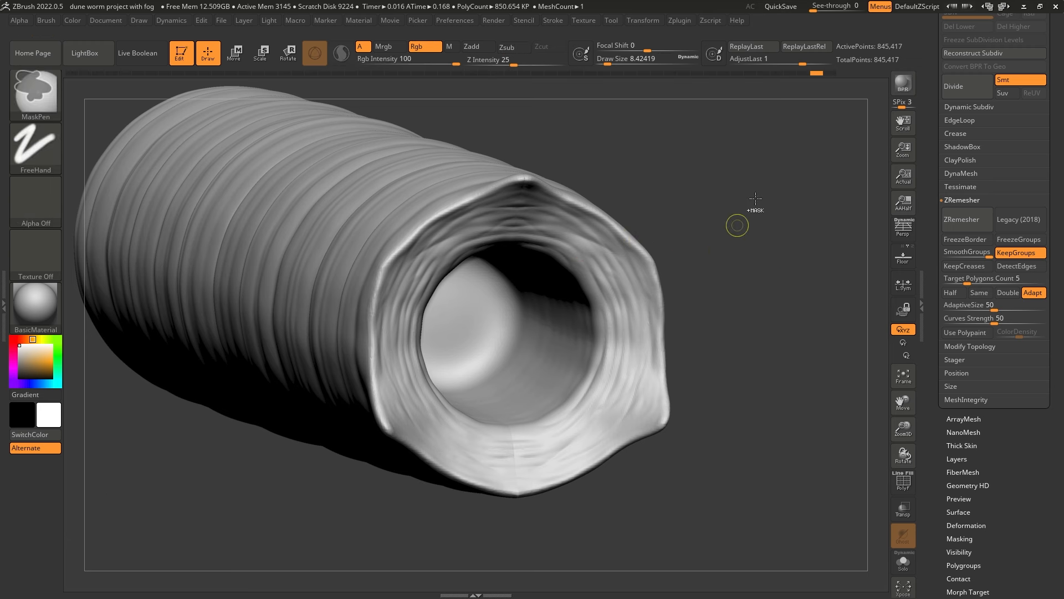
ctrl+click(814, 73)
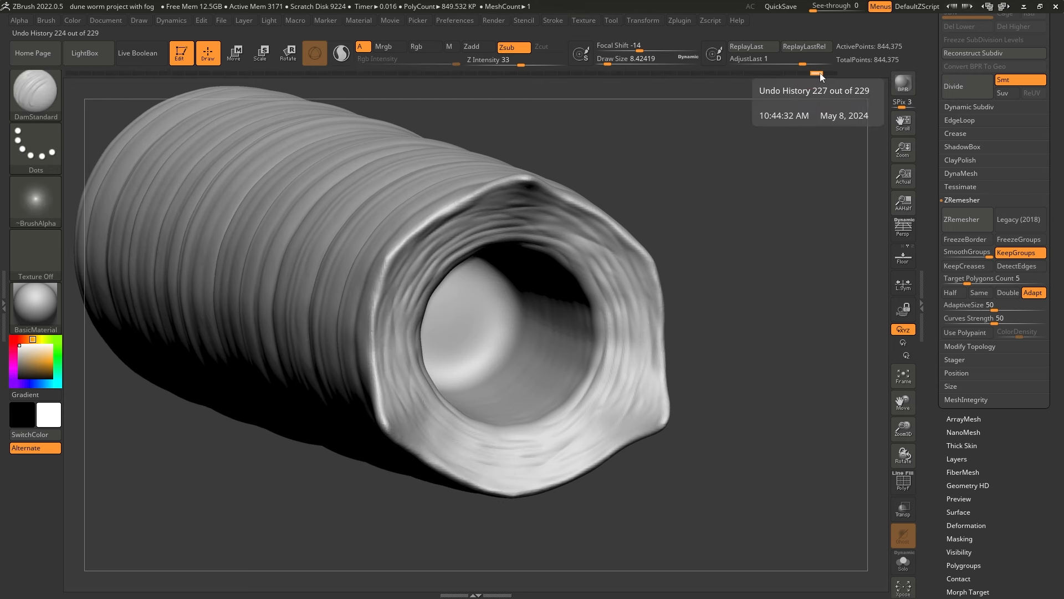
ctrl+click(823, 72)
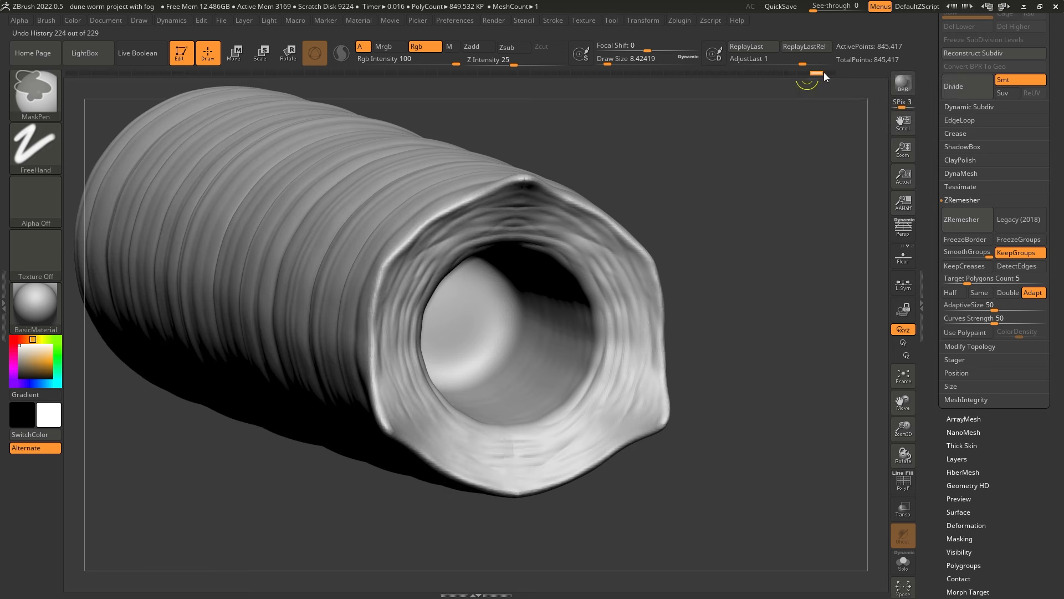
ctrl+click(827, 73)
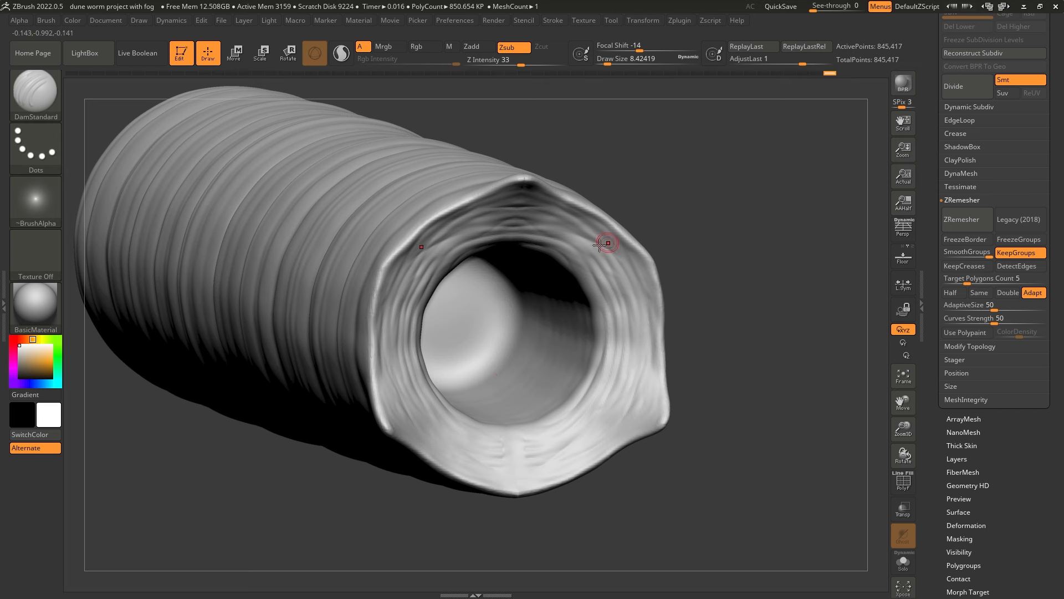
Run ZRemesher on the worm with KeepGroups off and Target Polygons Count set to 10.
click(1023, 254)
key(shift+f)
key(shift+f)
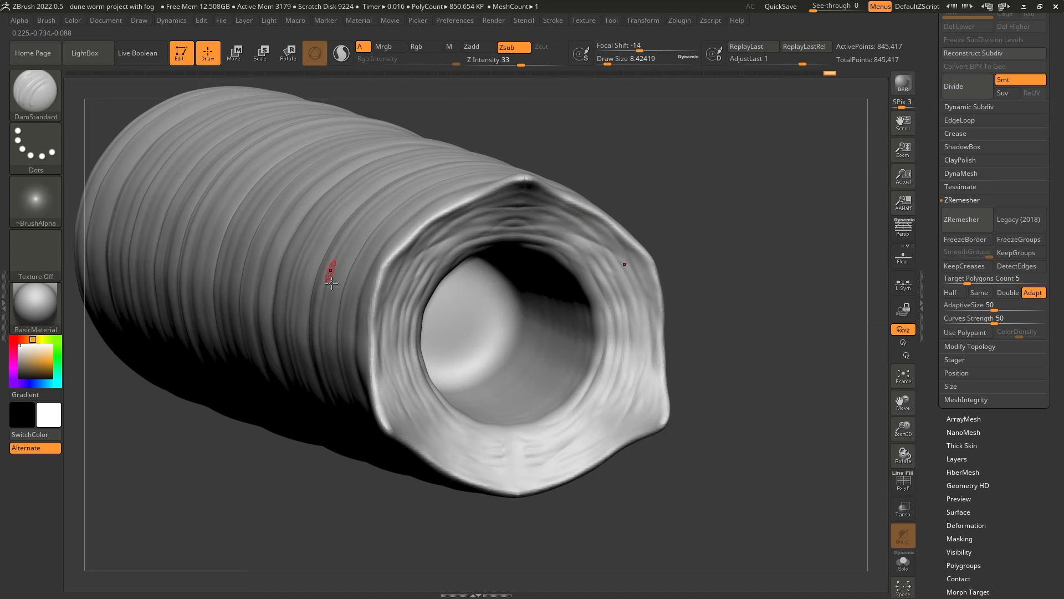
click(959, 278)
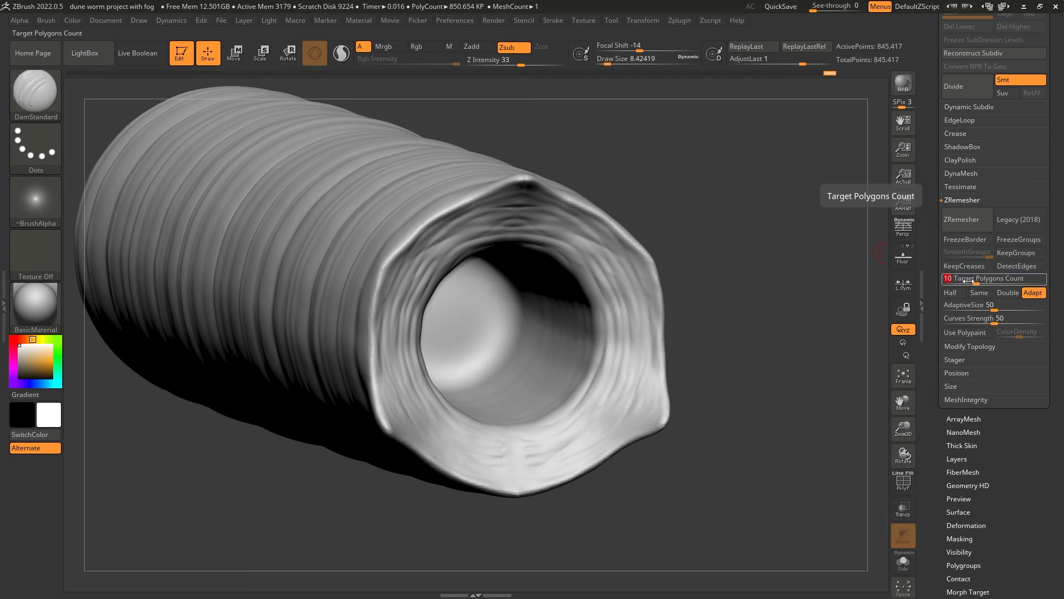
click(969, 224)
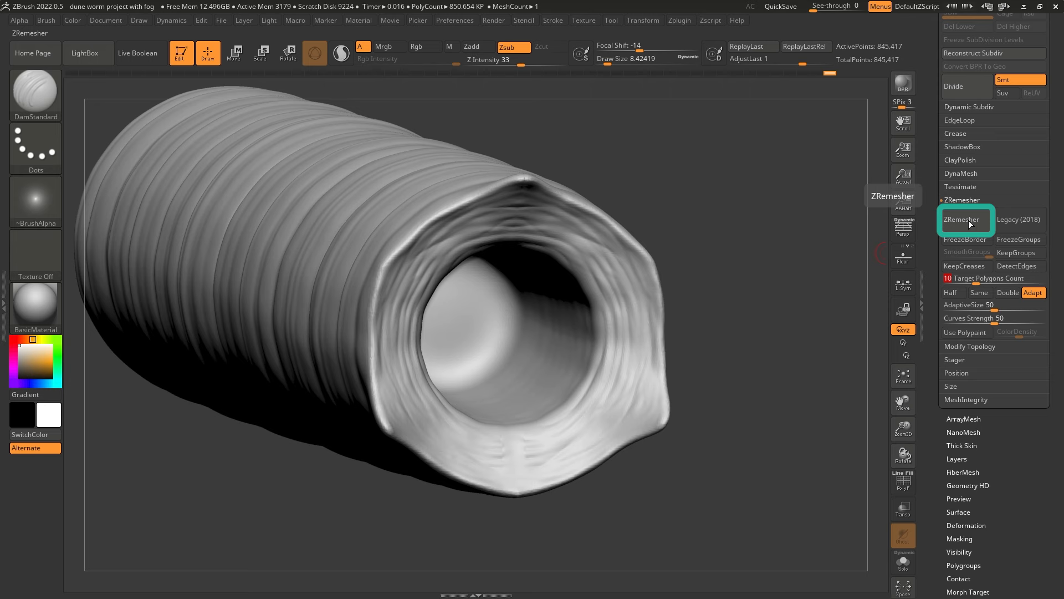
click(969, 221)
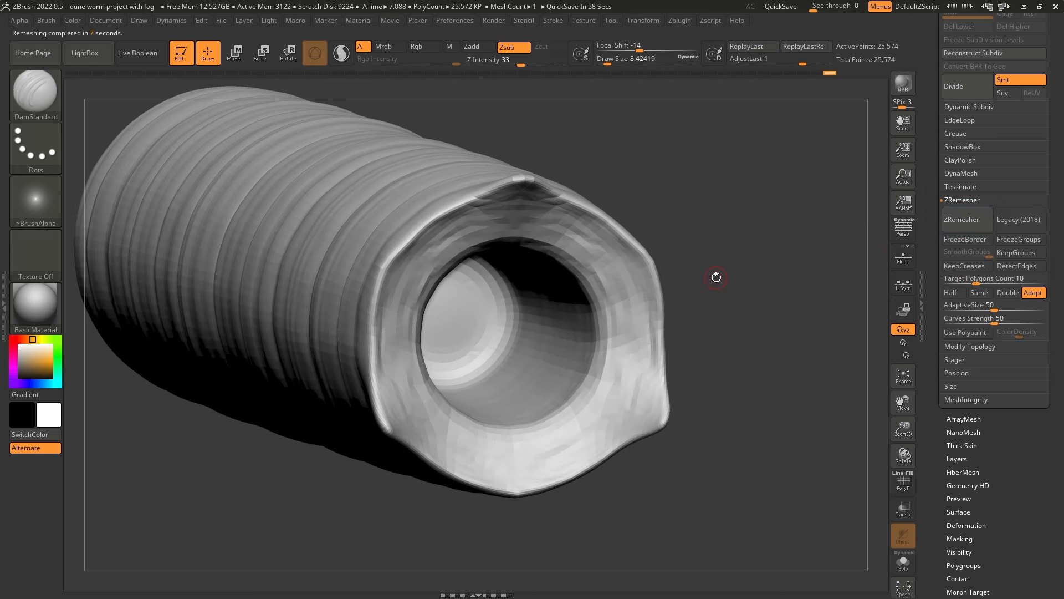
Show the polyframe to check the topology around the mouth and run ZRemesher again with the same settings.
key(shift)
key(shift+f)
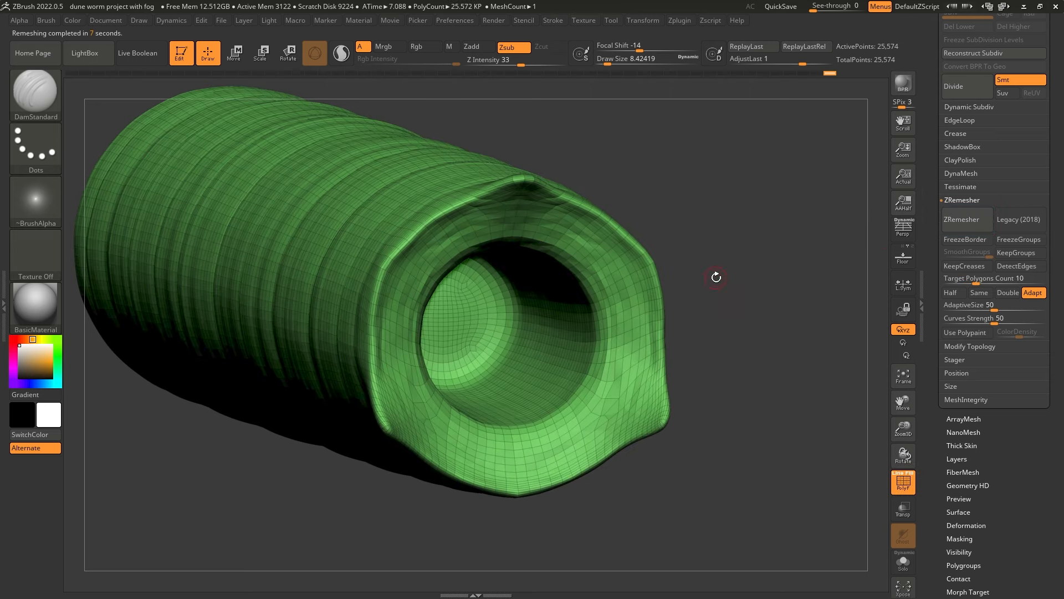
drag(686, 285, 663, 283)
right_drag(541, 414, 552, 417)
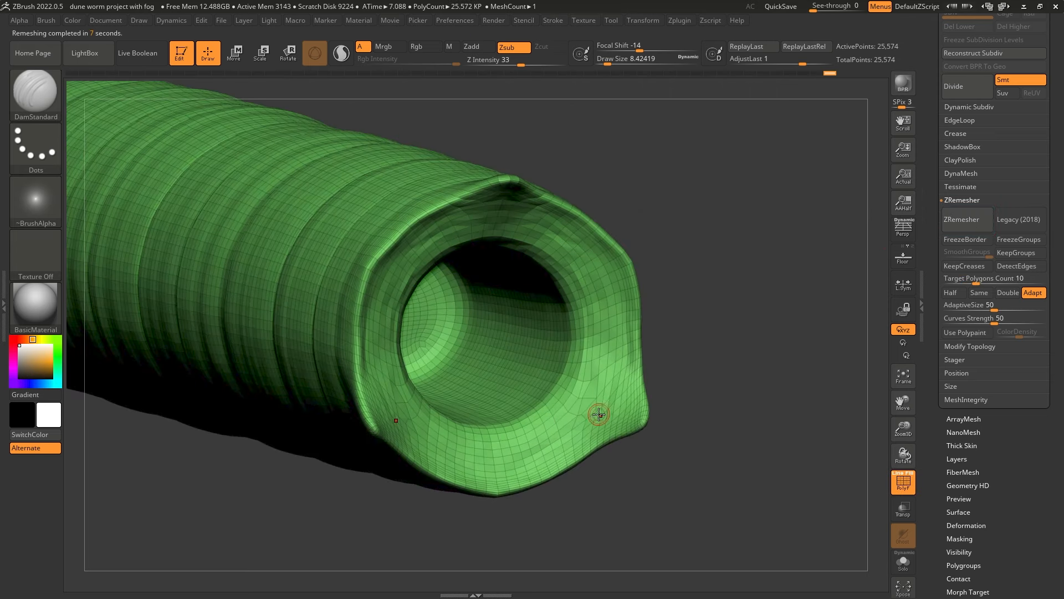
key(shift)
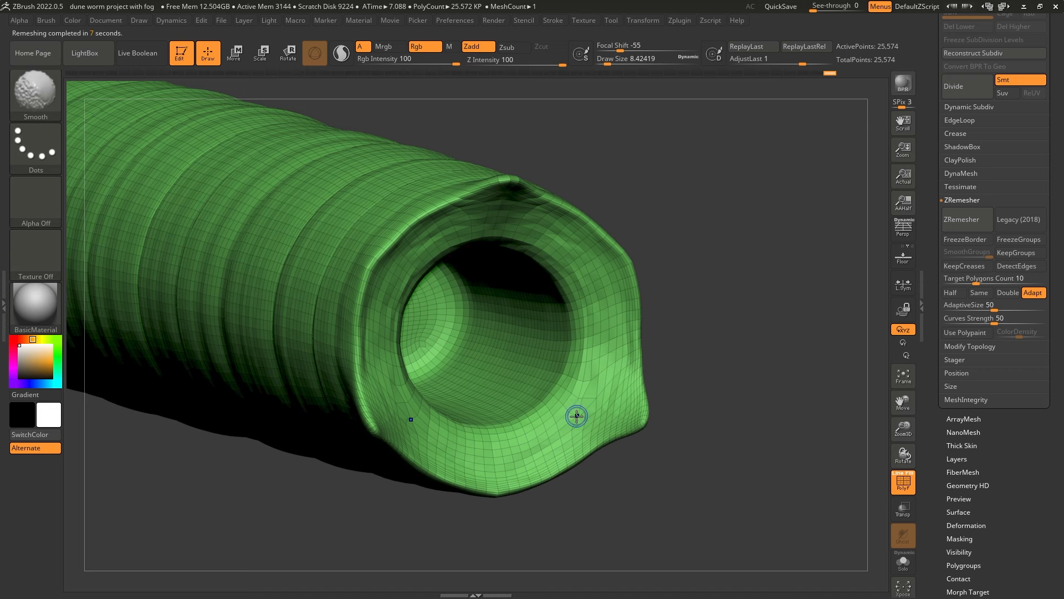
mouse_move(577, 415)
shift+mouse_down()
mouse_move(535, 439)
mouse_move(580, 417)
shift+mouse_up()
click(967, 220)
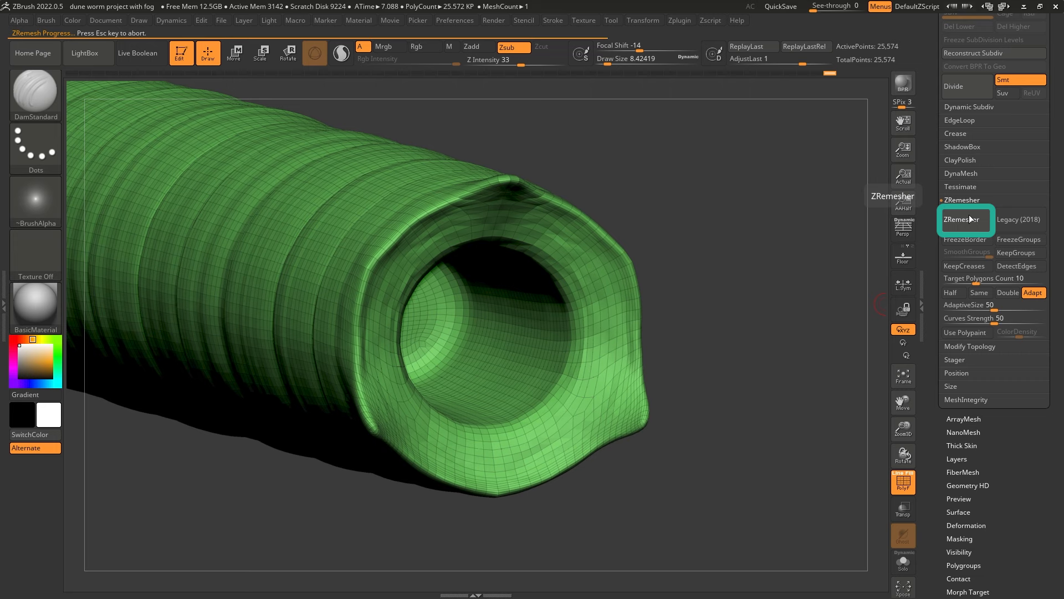
key(shift)
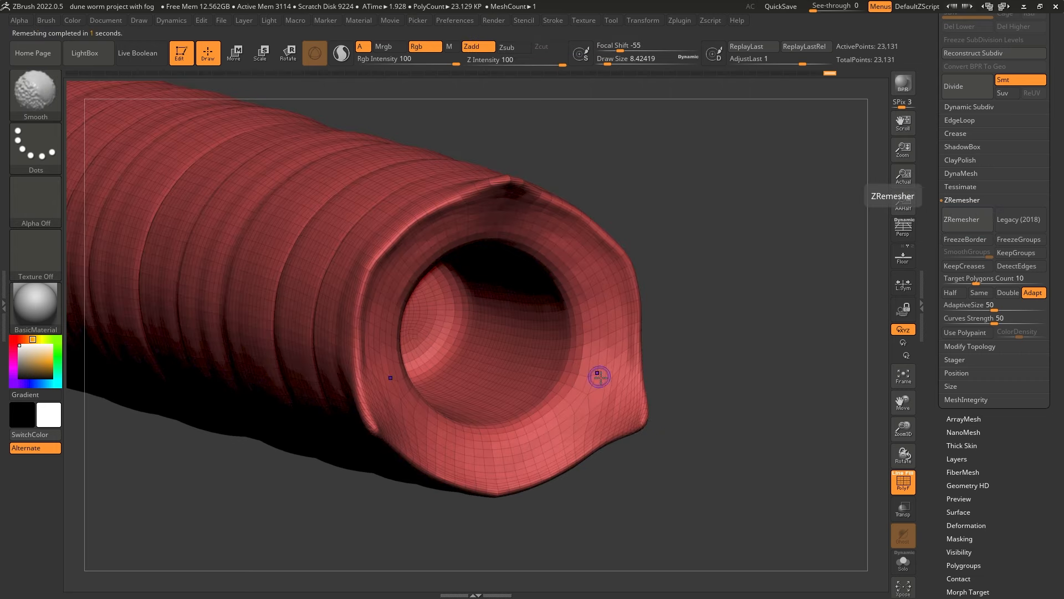
mouse_move(724, 363)
mouse_down()
mouse_move(724, 309)
mouse_move(733, 374)
mouse_move(728, 352)
mouse_up()
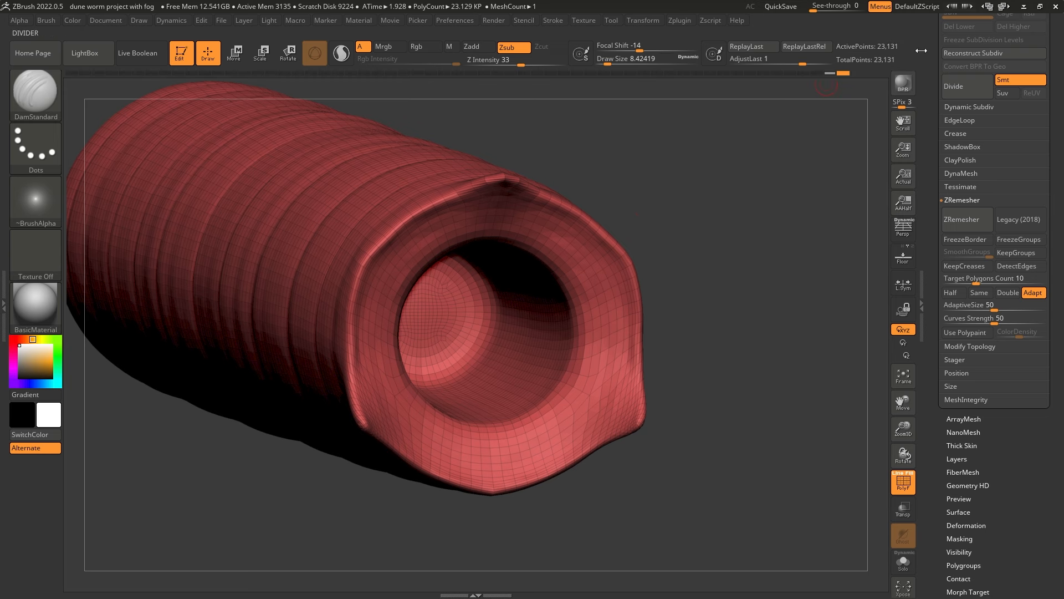
Divide the remeshed worm up to subdivision level 3 and hide the polyframe.
click(975, 82)
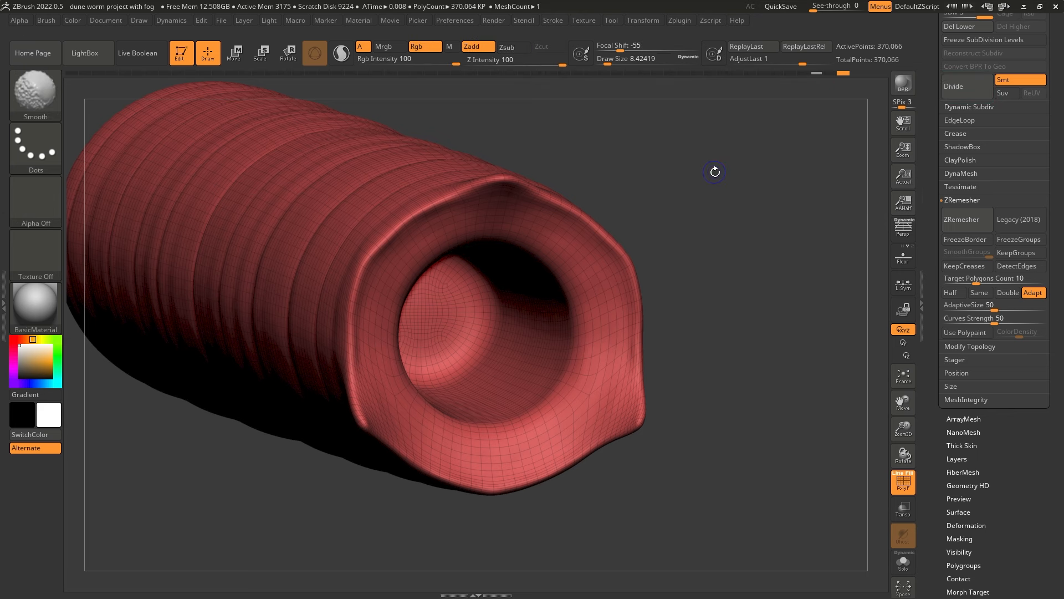
key(shift+f)
drag(701, 190, 407, 235)
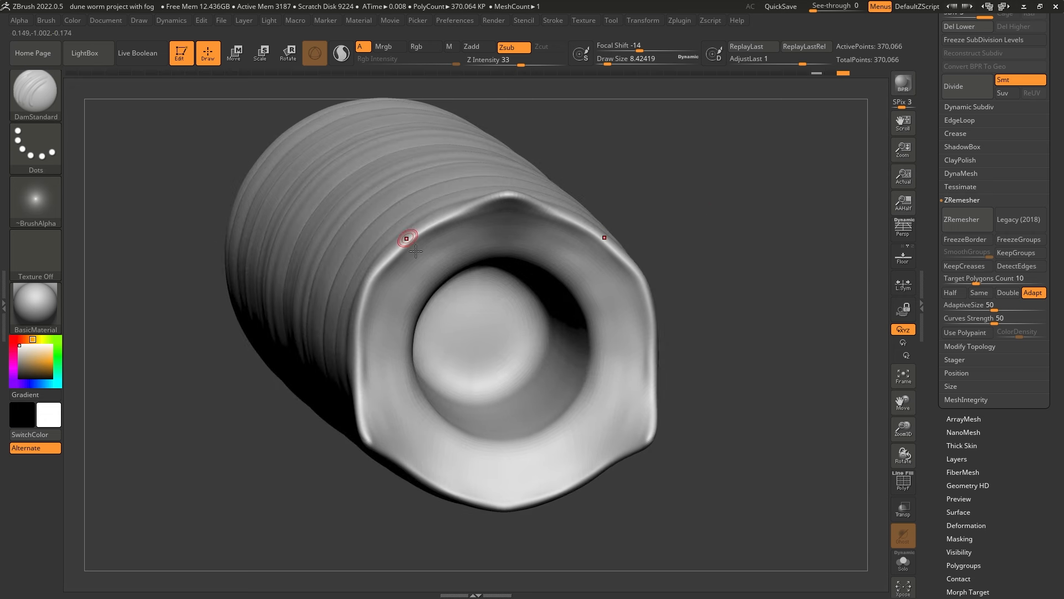
drag(714, 209, 742, 160)
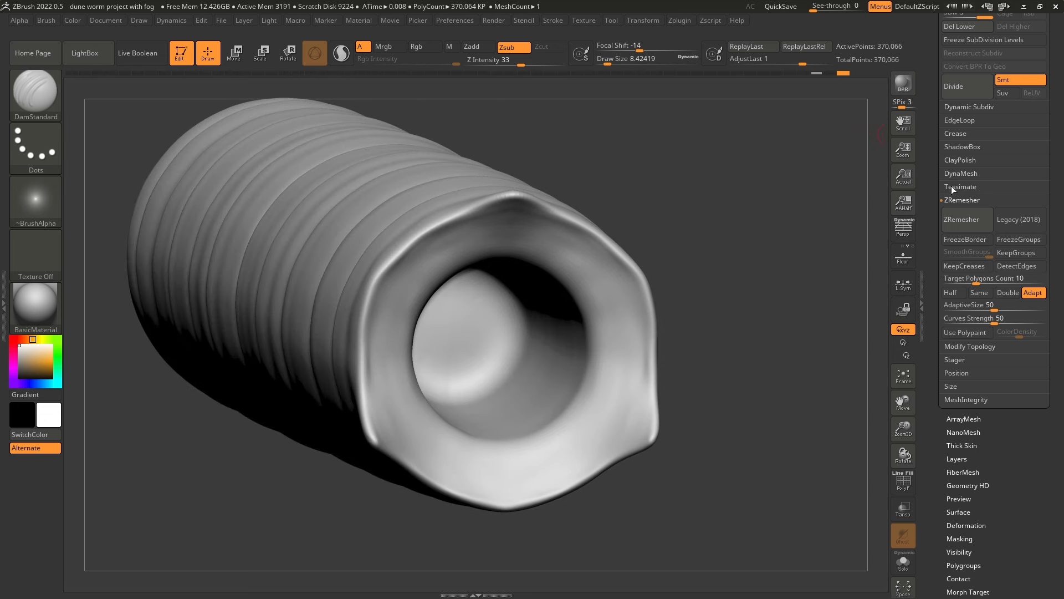
Project the marked history detail onto the subdivided worm with Color off and Geometry on, and check the result's polyframe.
drag(936, 172, 932, 245)
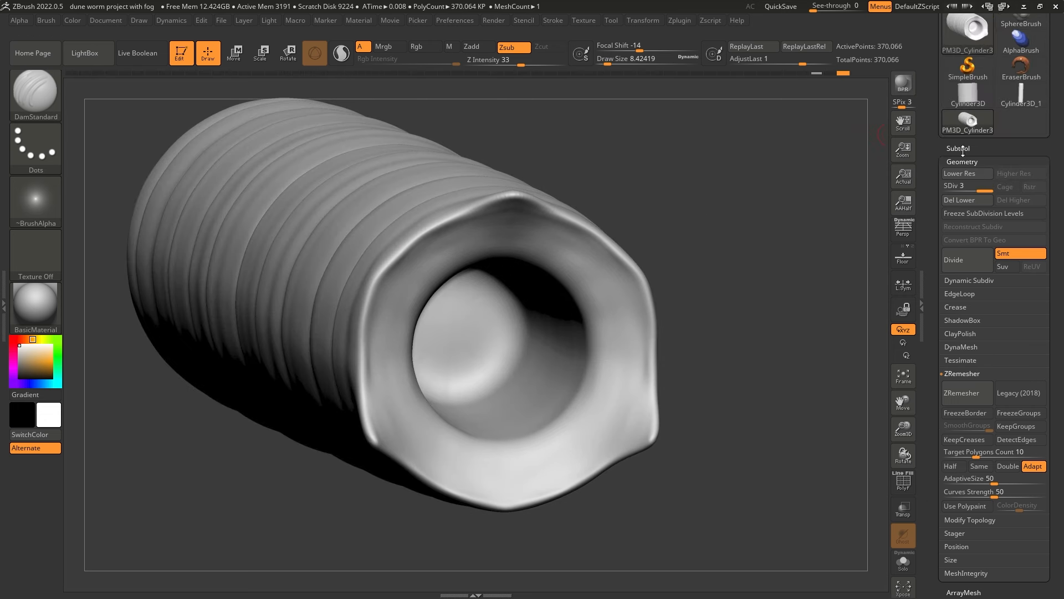
click(961, 148)
scroll(963, 363, down, 3)
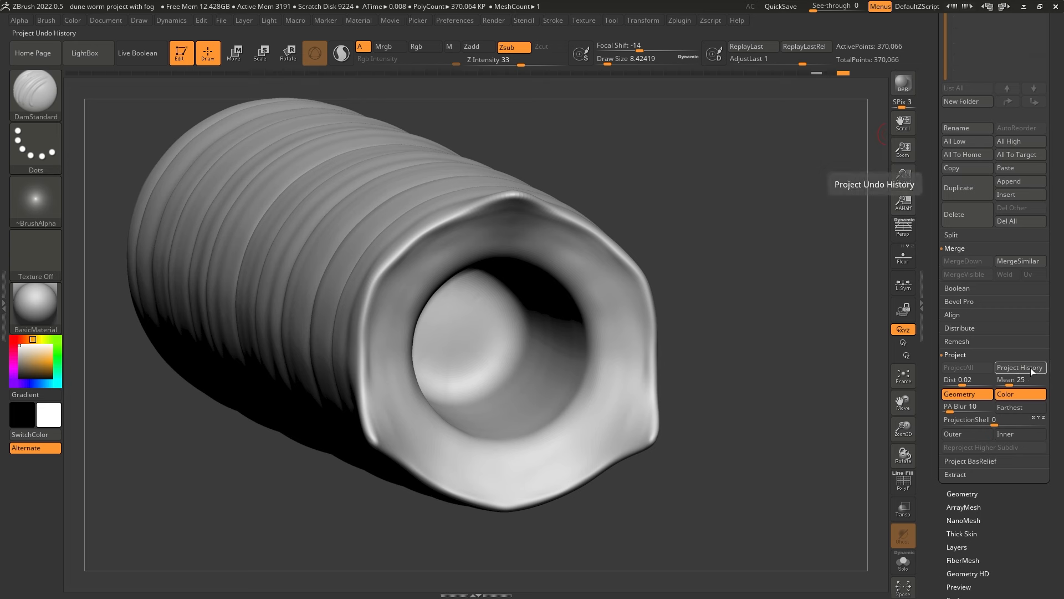
click(1018, 394)
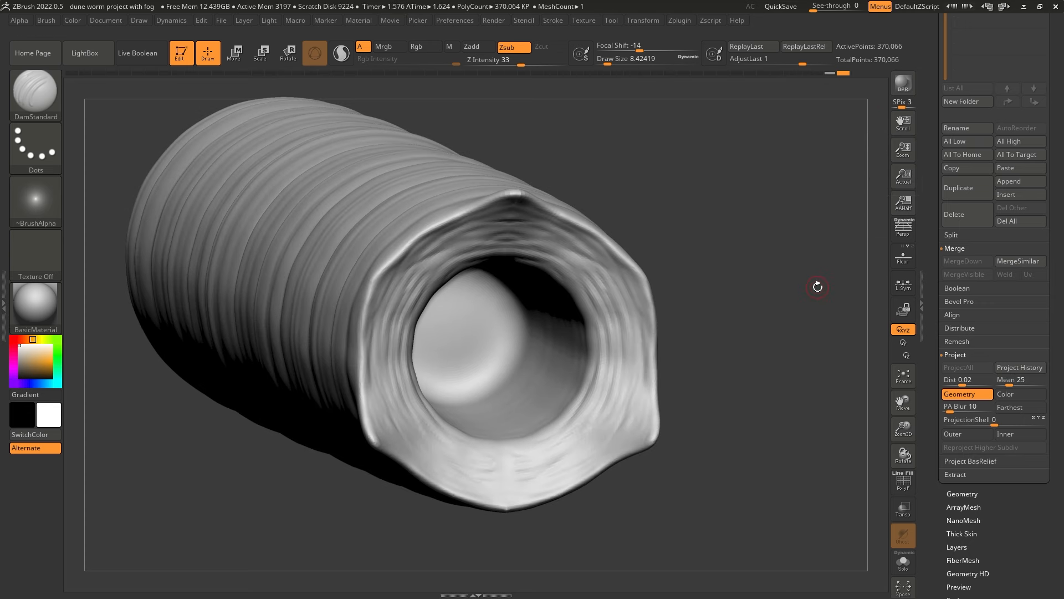
mouse_move(830, 82)
key(shift+f)
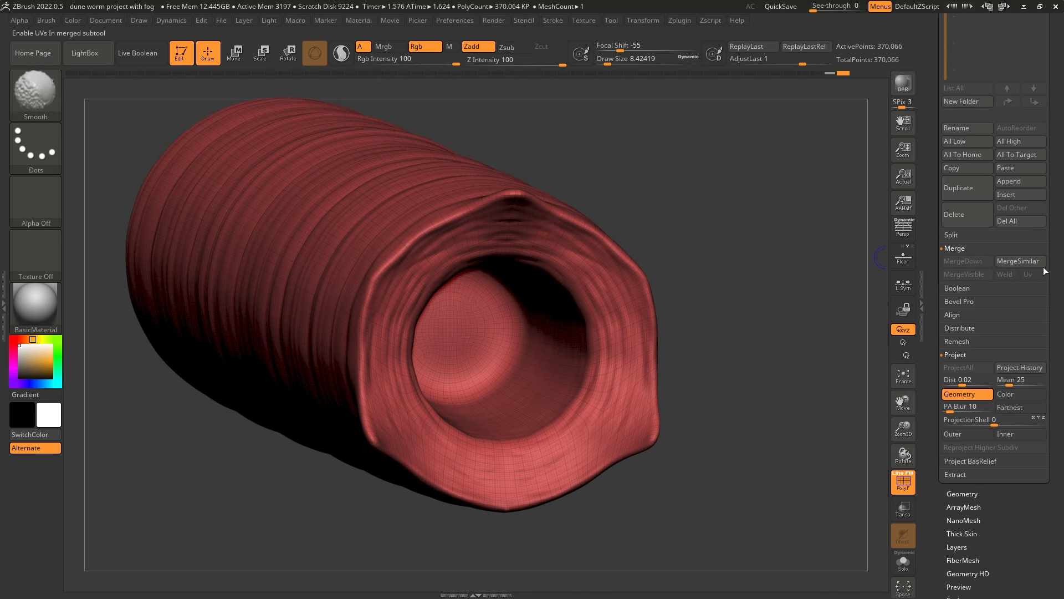
key(shift+f)
Divide the projected worm mesh two more times to reach subdivision level 5.
scroll(927, 335, down, 5)
click(963, 239)
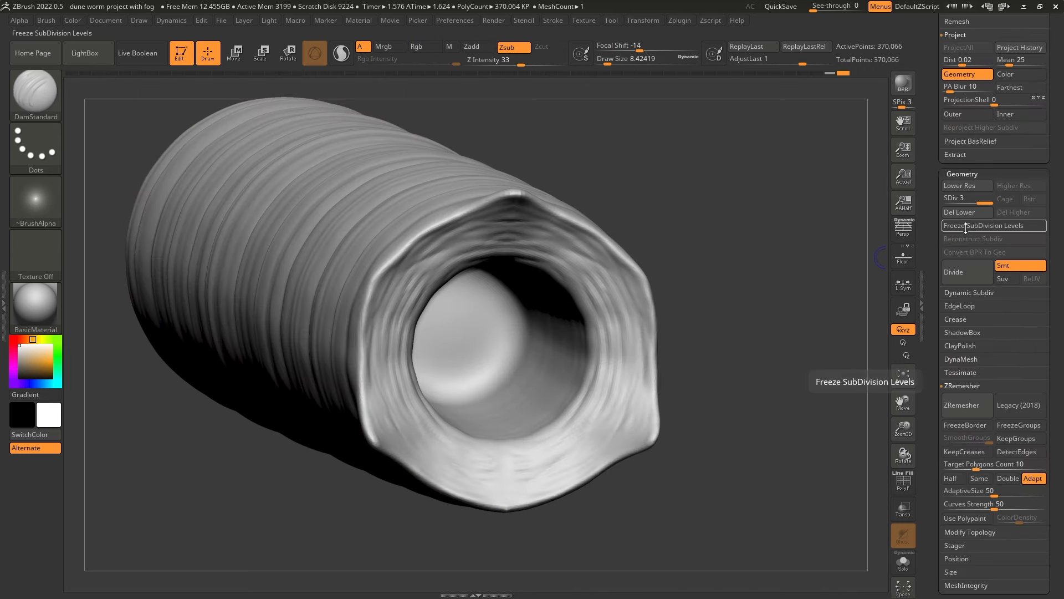
mouse_move(972, 198)
mouse_down()
mouse_move(947, 198)
mouse_move(990, 198)
mouse_up()
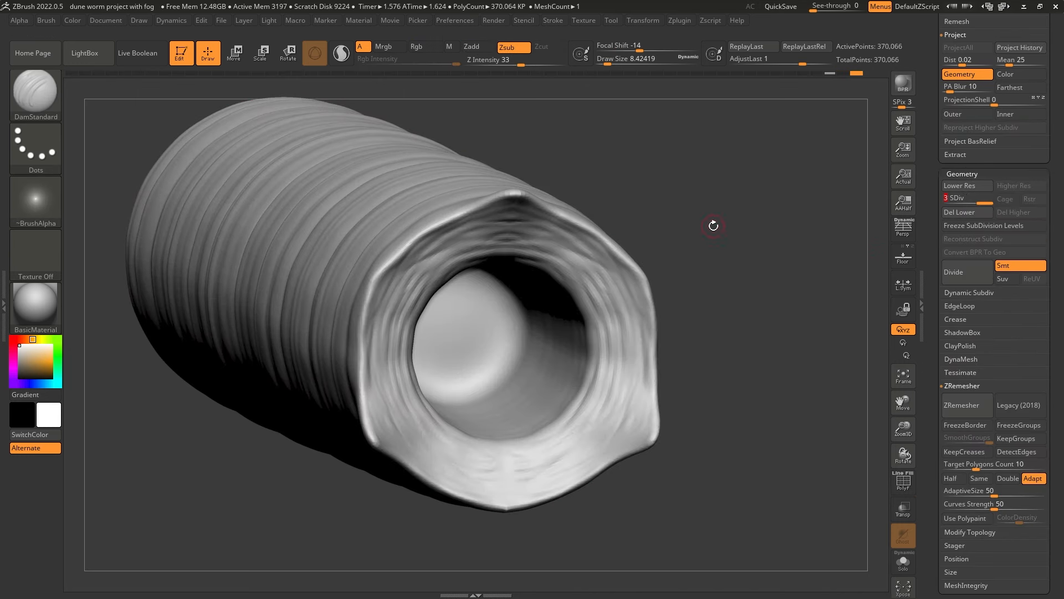
click(965, 273)
click(965, 273)
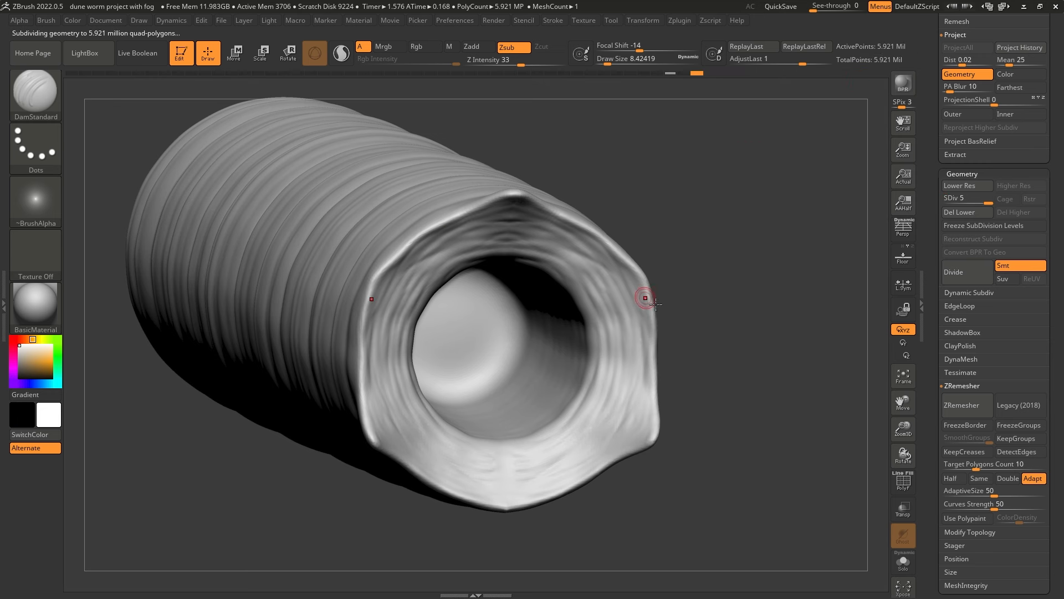
Switch to the Standard brush with Draw Size about 2.6 and stroke along the upper peak of the mouth rim.
drag(711, 278, 576, 183)
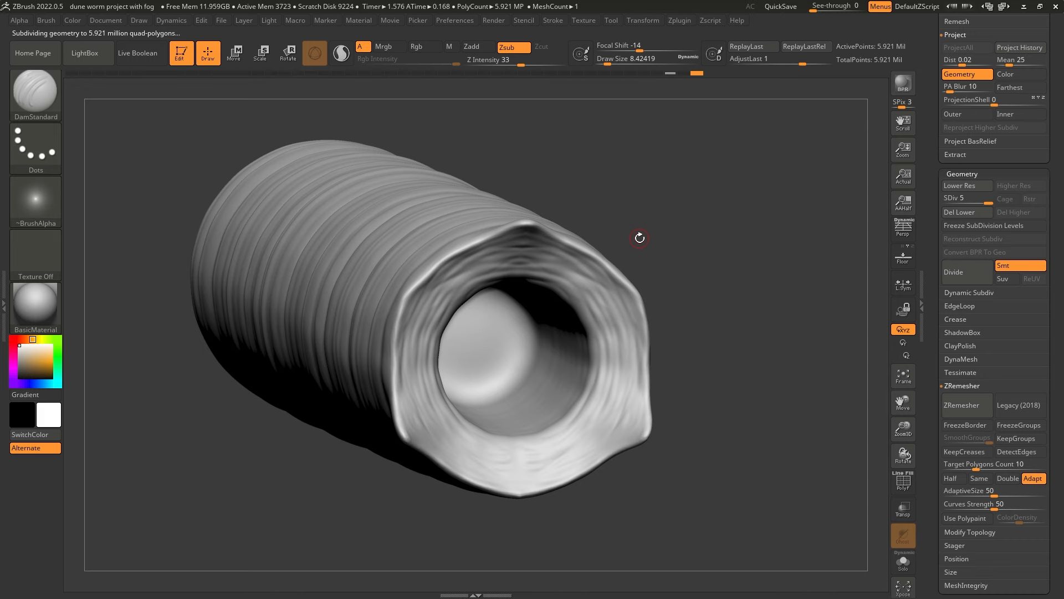
key(b)
key(s)
key(t)
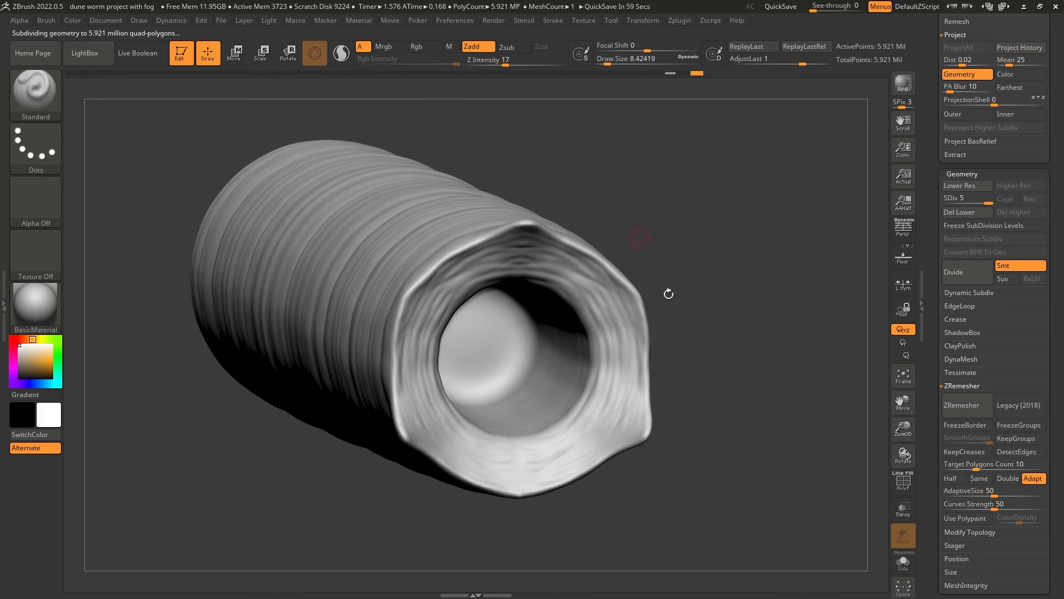
key(space)
click(537, 244)
ctrl+right_drag(525, 236, 534, 252)
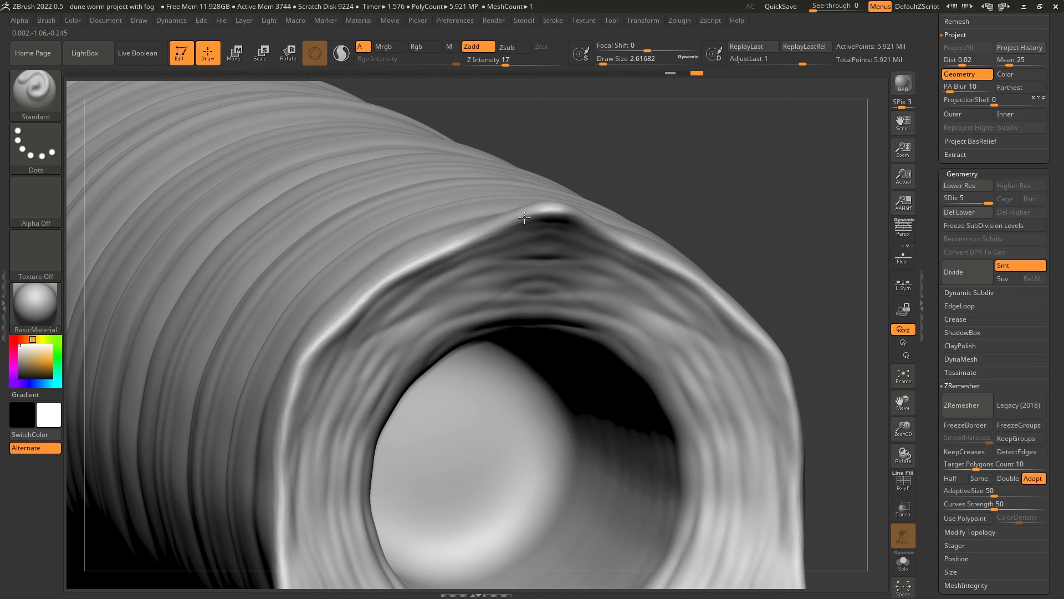
drag(499, 226, 536, 226)
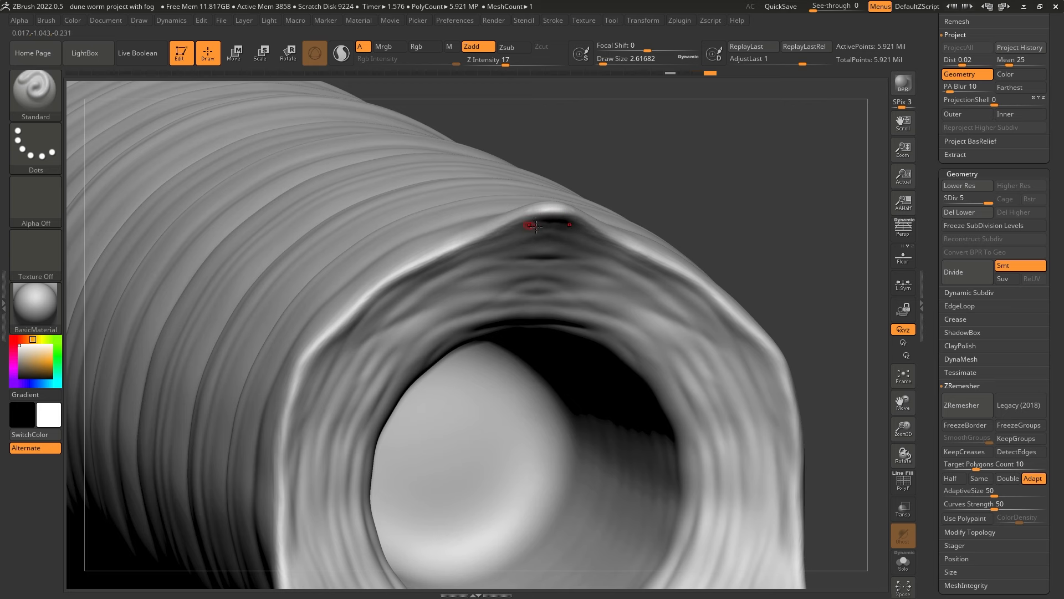
Build up and smooth the edge of the mouth rim with Z Intensity 29 and Draw Size about 7.5.
right_drag(549, 207, 556, 205)
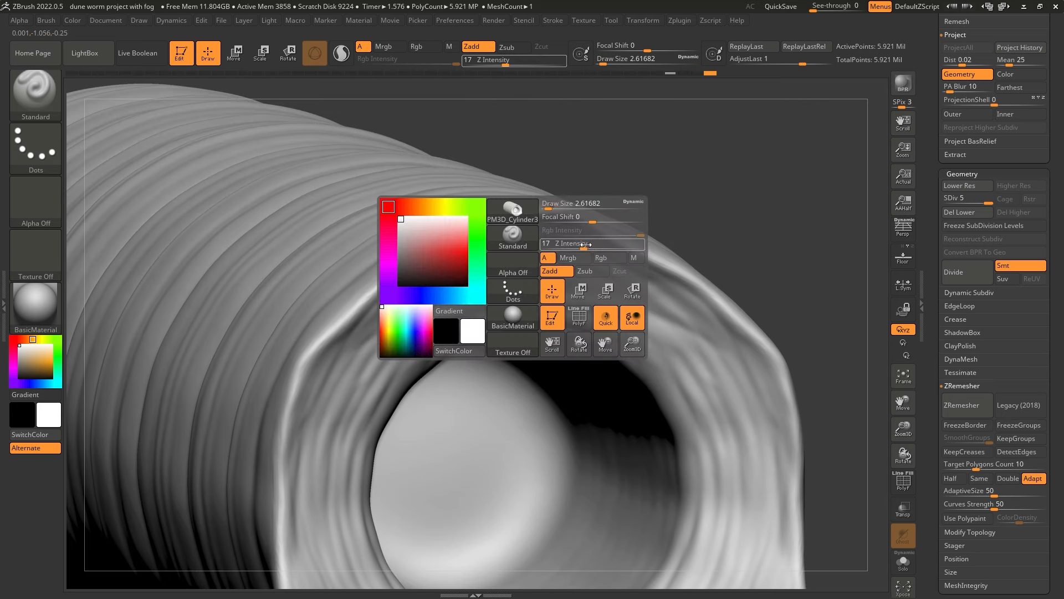
drag(578, 245, 591, 244)
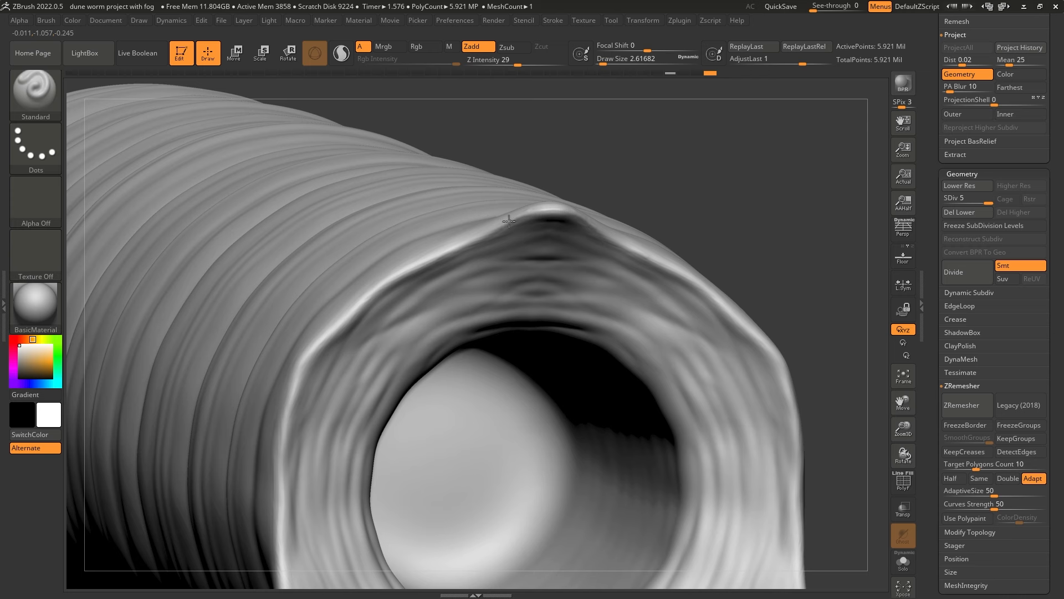
alt+right_drag(356, 317, 401, 267)
key(space)
drag(472, 220, 480, 219)
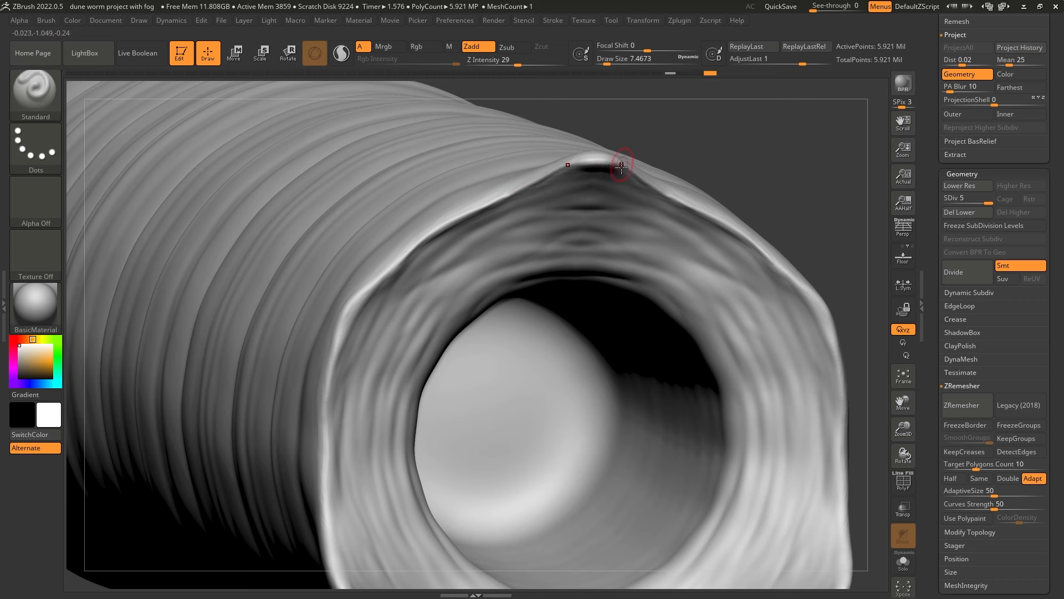
mouse_move(546, 195)
mouse_down()
mouse_move(592, 189)
mouse_move(495, 205)
mouse_up()
alt+right_drag(432, 305, 451, 264)
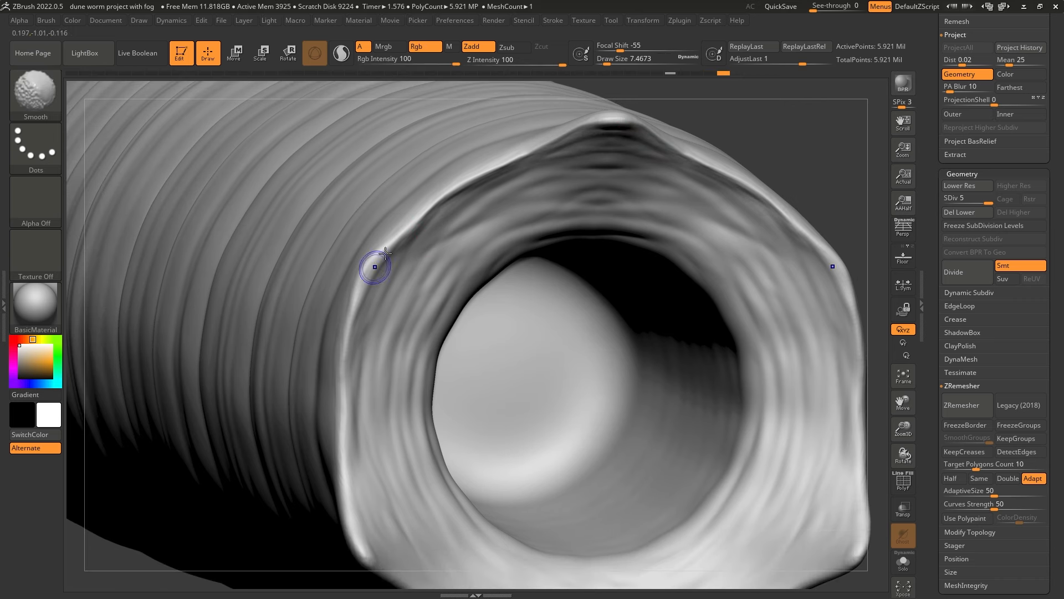
ctrl+right_drag(418, 347, 416, 328)
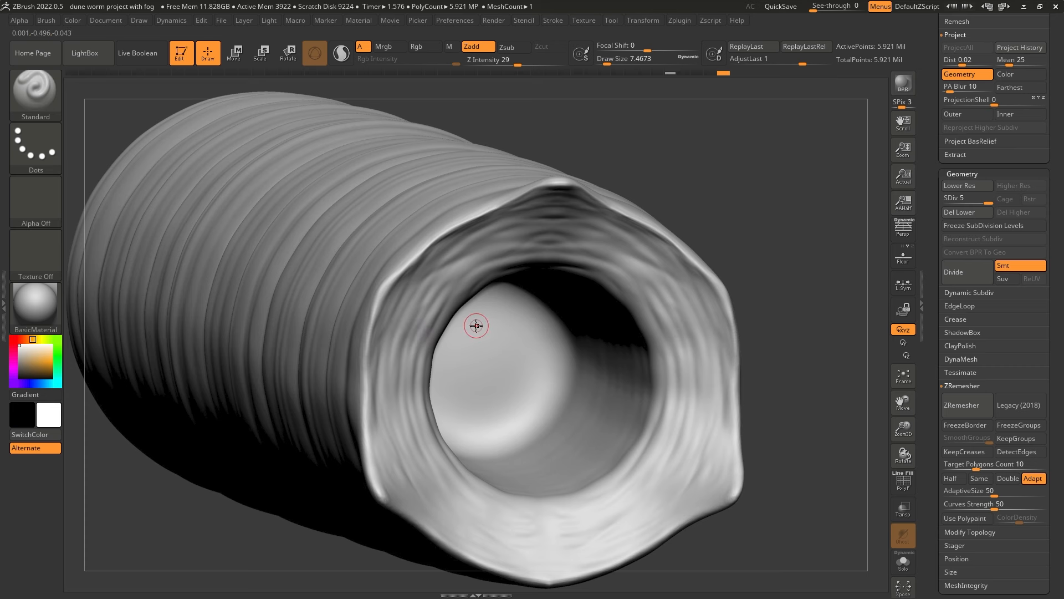
ctrl+right_drag(603, 349, 712, 303)
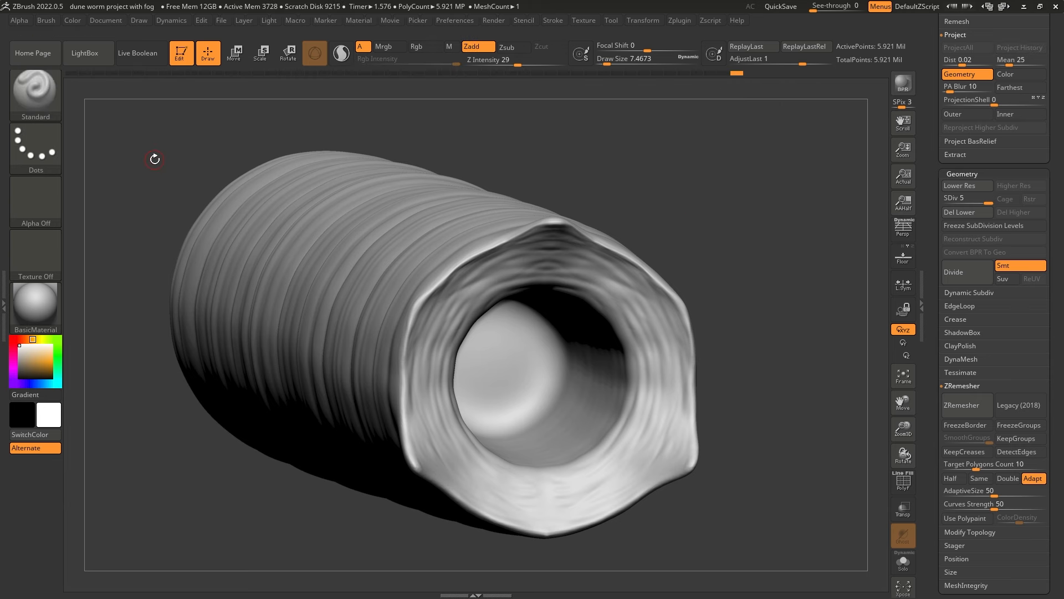
Check the worm skin reference image and load the ZiBe_Membrane brush from the HRG_ZB brush folder.
click(97, 52)
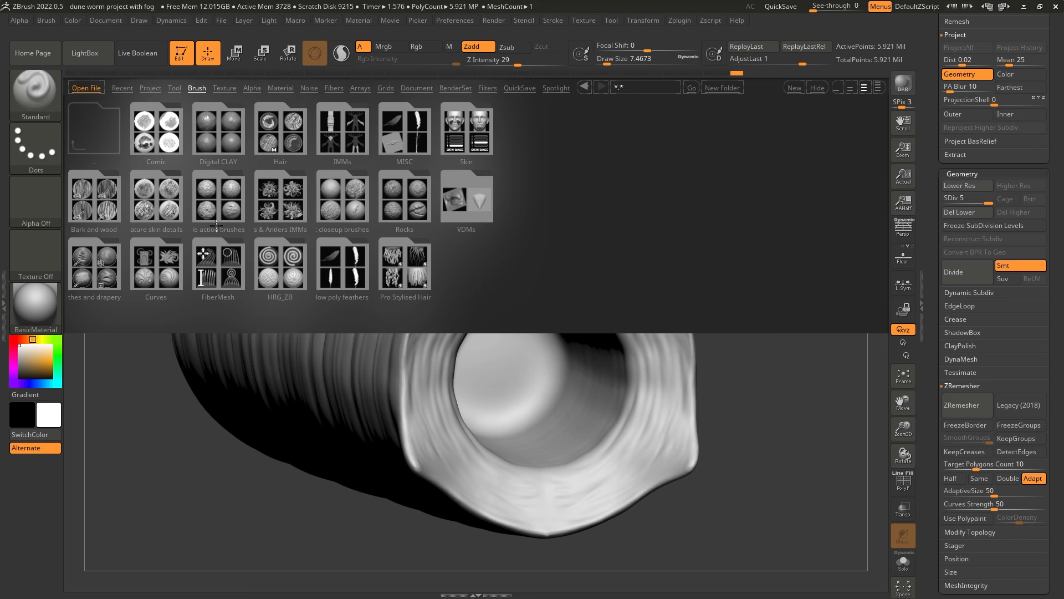
double_click(271, 254)
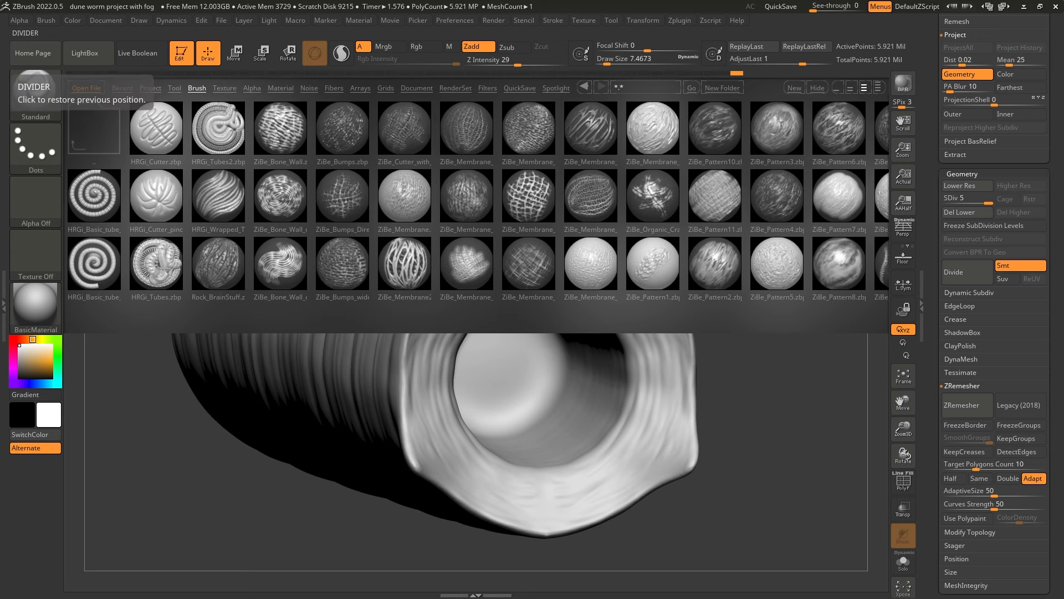
right_drag(1, 207, 311, 189)
scroll(374, 354, up, 6)
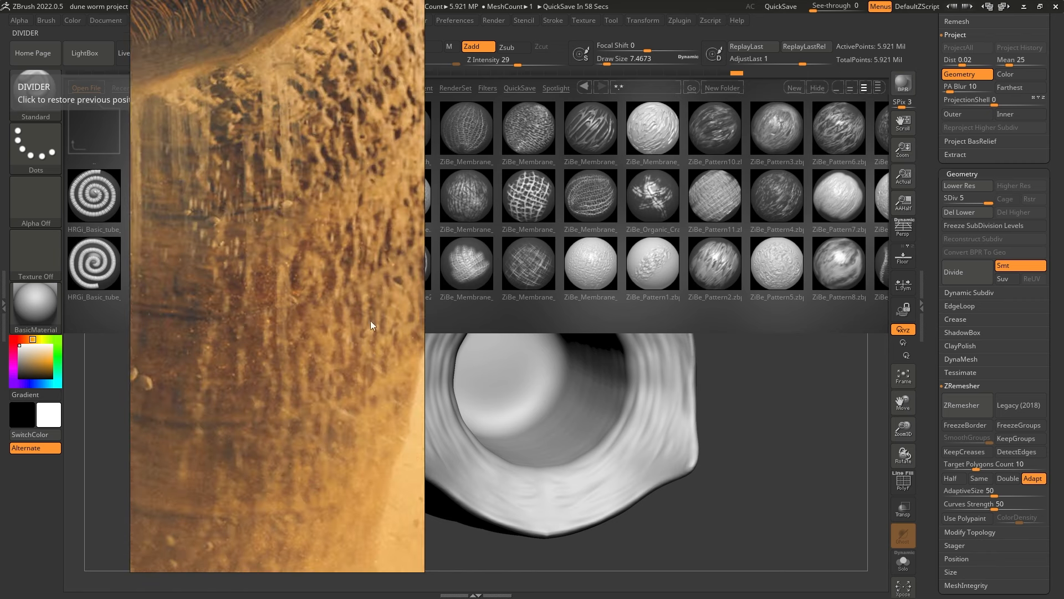
scroll(354, 162, down, 2)
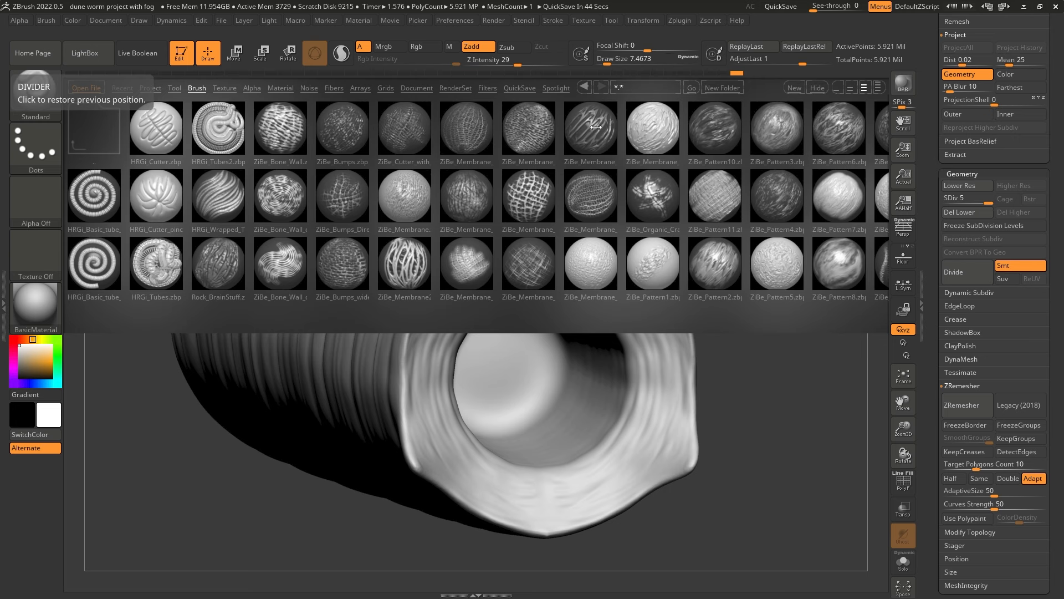
double_click(409, 193)
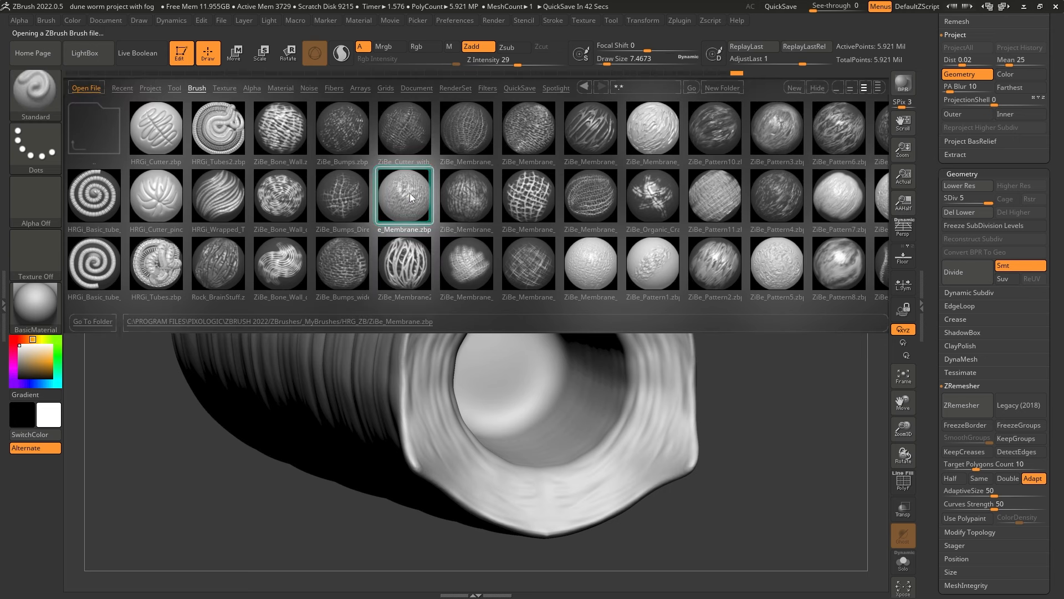
Set Draw Size to about 20 and paint the membrane texture over the whole inner lip around the mouth opening.
key(space)
mouse_move(482, 272)
mouse_down()
mouse_move(496, 267)
mouse_move(443, 313)
mouse_move(422, 370)
mouse_move(445, 411)
mouse_move(532, 250)
mouse_move(419, 421)
mouse_move(494, 490)
mouse_up()
mouse_move(787, 395)
mouse_down()
mouse_move(604, 398)
mouse_move(551, 340)
mouse_move(532, 285)
mouse_move(561, 186)
mouse_move(415, 258)
mouse_move(404, 423)
mouse_move(487, 506)
mouse_move(577, 519)
mouse_up()
mouse_move(423, 378)
mouse_down()
mouse_move(487, 183)
mouse_move(560, 183)
mouse_move(488, 222)
mouse_move(443, 398)
mouse_up()
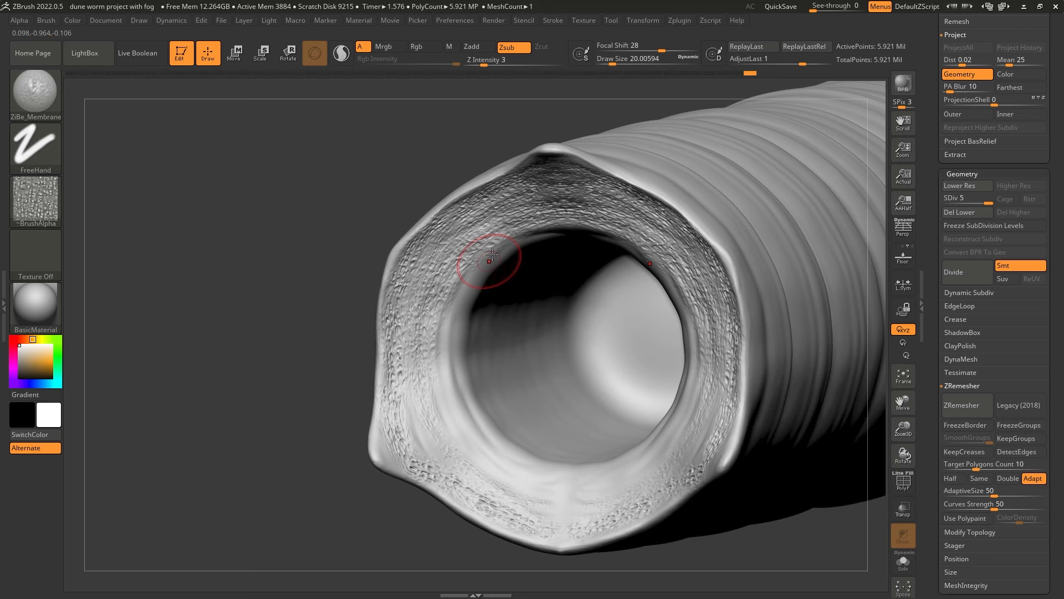
mouse_move(487, 261)
mouse_down()
mouse_move(520, 494)
mouse_move(533, 502)
mouse_up()
mouse_move(495, 246)
mouse_down()
mouse_move(542, 475)
mouse_move(565, 475)
mouse_up()
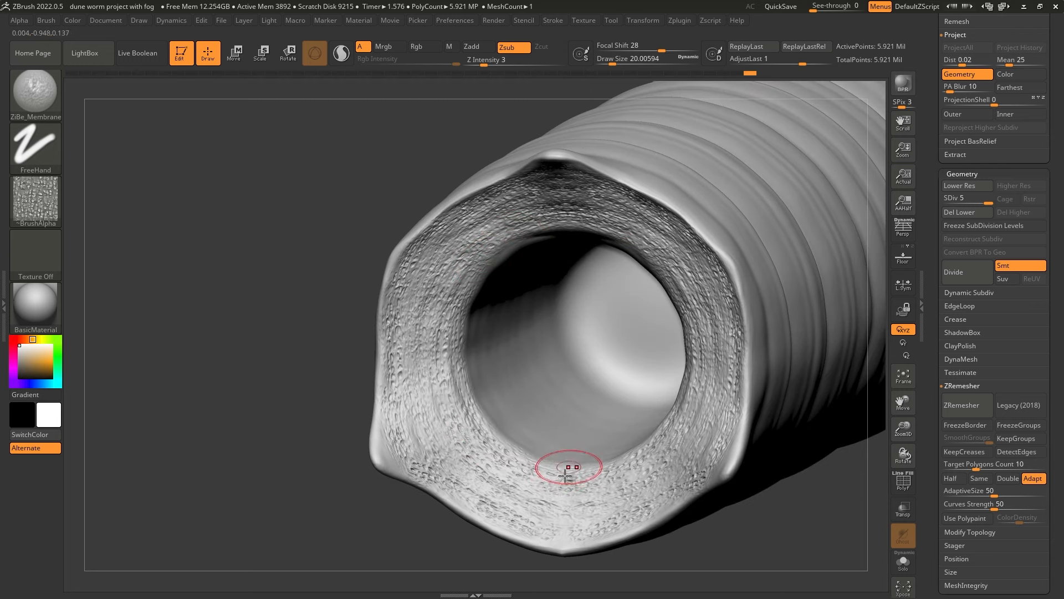
Increase Draw Size to 28.75 and cover the throat walls inside the mouth with the membrane texture.
key(space)
drag(518, 367, 530, 369)
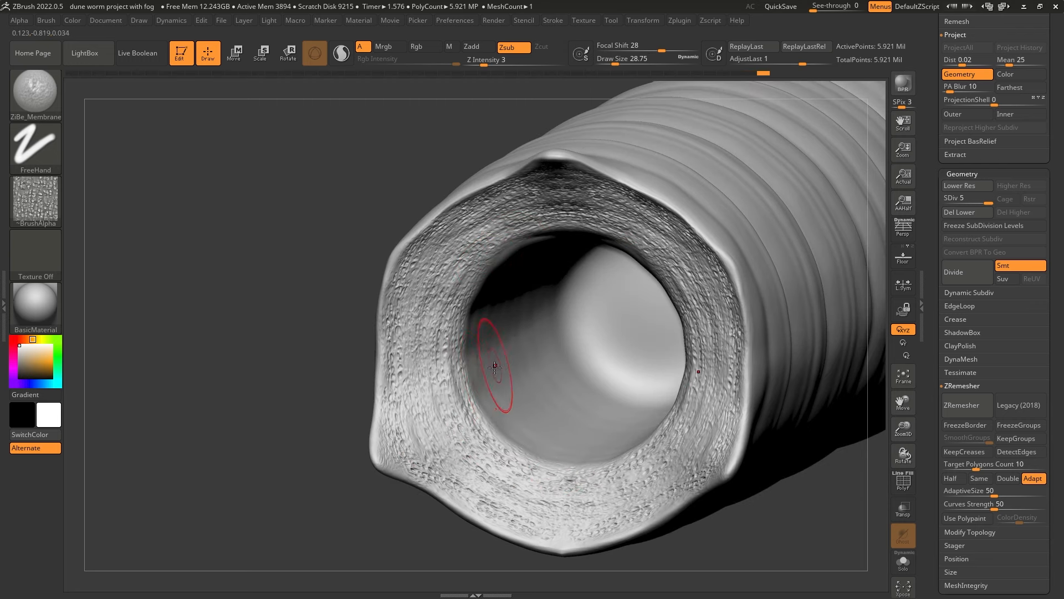
mouse_move(465, 311)
mouse_down()
mouse_move(460, 390)
mouse_move(502, 465)
mouse_move(517, 361)
mouse_move(525, 453)
mouse_up()
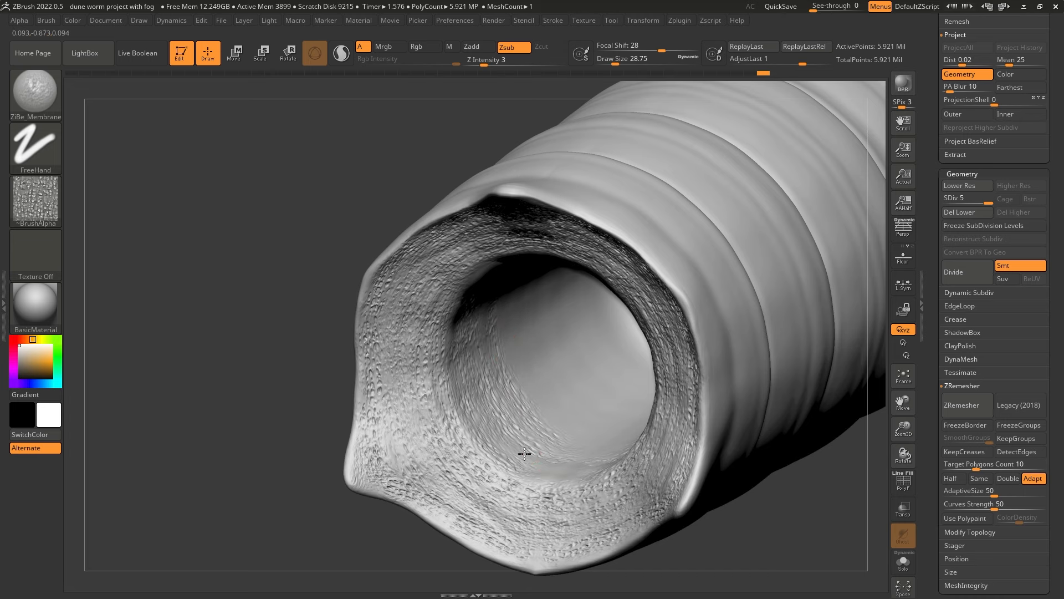
drag(513, 375, 526, 401)
mouse_move(526, 400)
right_down()
mouse_move(513, 325)
mouse_move(482, 289)
mouse_move(524, 238)
right_up()
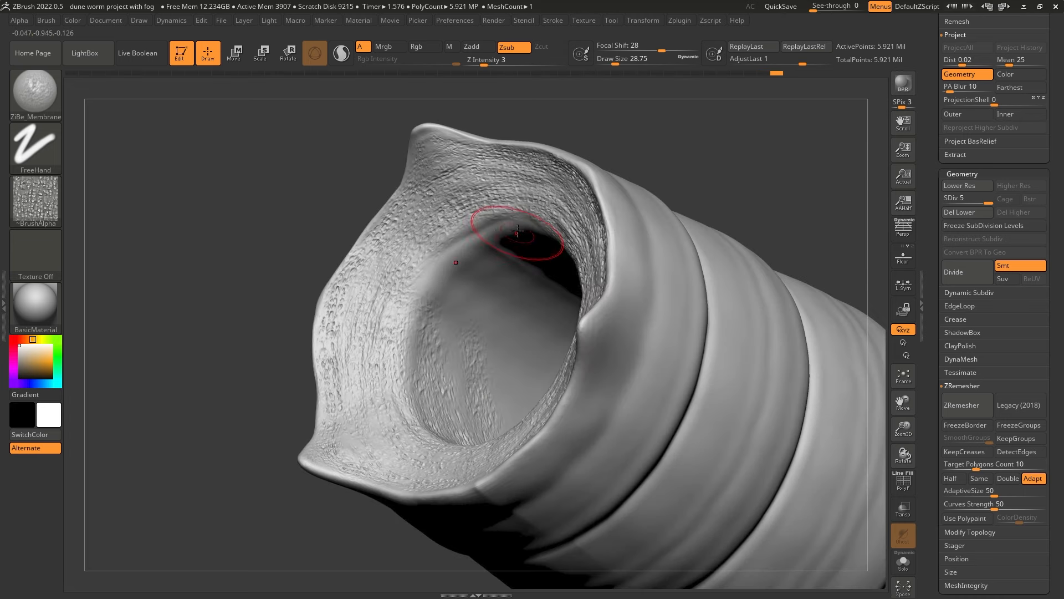
mouse_move(523, 239)
mouse_down()
mouse_move(478, 256)
mouse_move(540, 224)
mouse_move(463, 404)
mouse_up()
right_drag(463, 405, 483, 368)
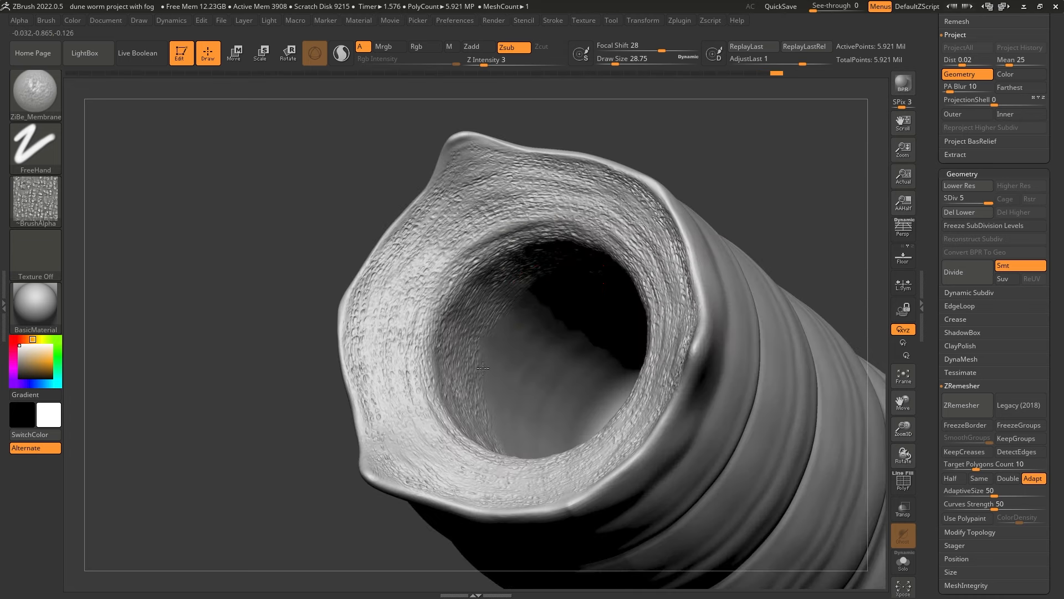
right_drag(518, 321, 524, 366)
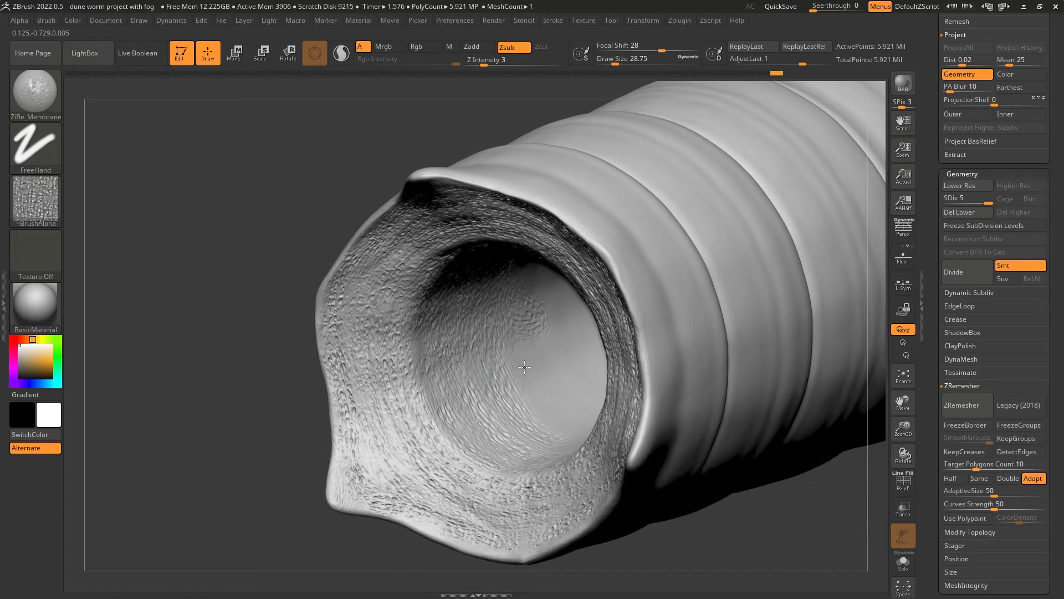
Load the streaky ZiBe_Membrane brush variant, test a stroke on the mouth's lip and undo that stroke.
mouse_move(550, 414)
right_down()
mouse_move(668, 419)
mouse_move(637, 345)
mouse_move(677, 322)
right_up()
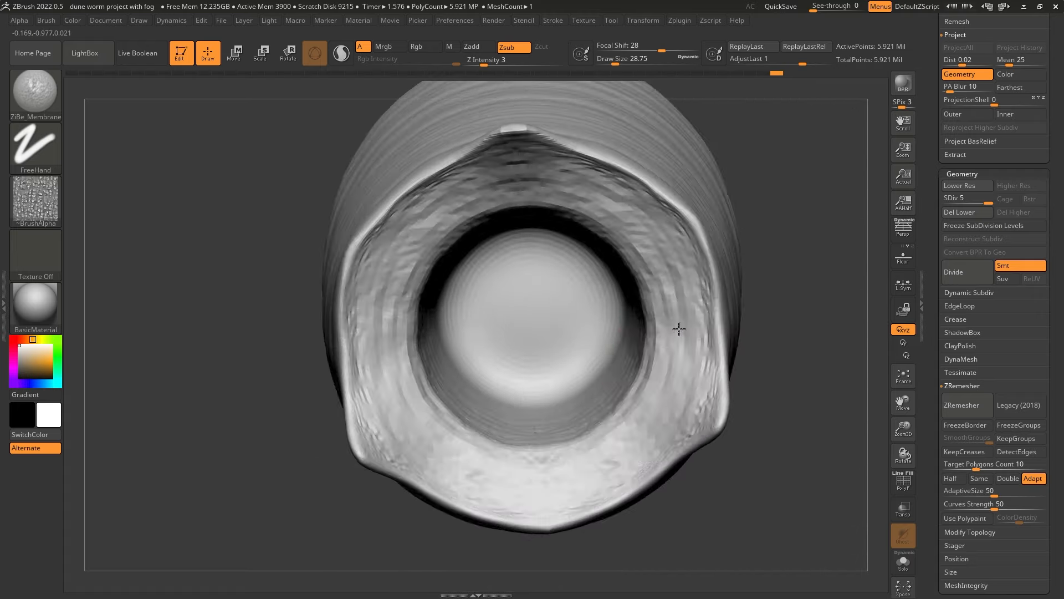
right_drag(680, 376, 499, 368)
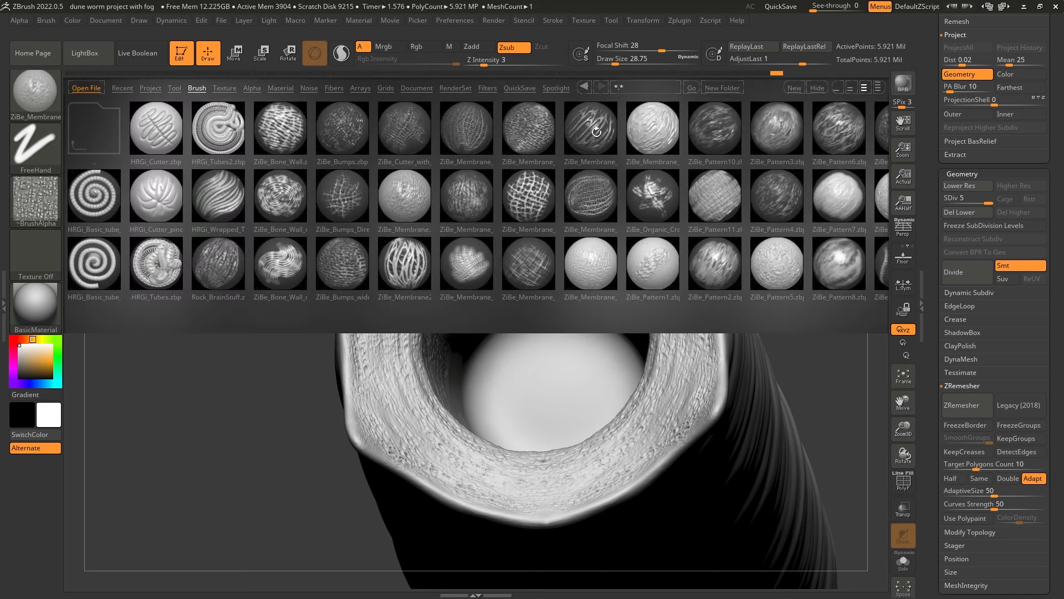
double_click(596, 132)
mouse_move(632, 244)
mouse_down()
mouse_move(643, 200)
mouse_move(625, 263)
mouse_up()
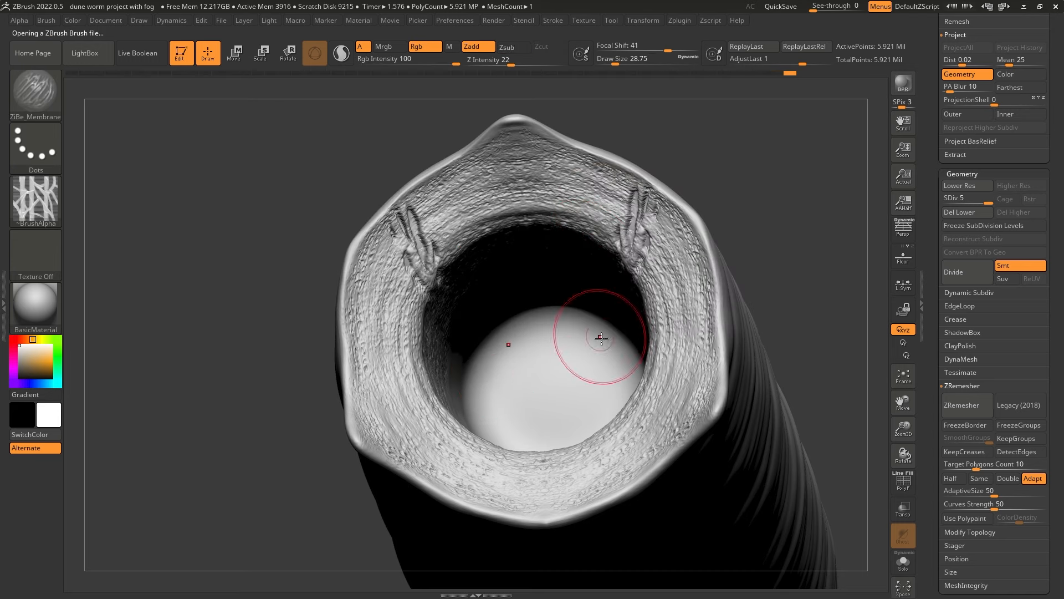
key(ctrl)
key(ctrl+z)
Set Draw Size to about 15.6 and change the symmetry to radial around Y with RadialCount 3.
key(space)
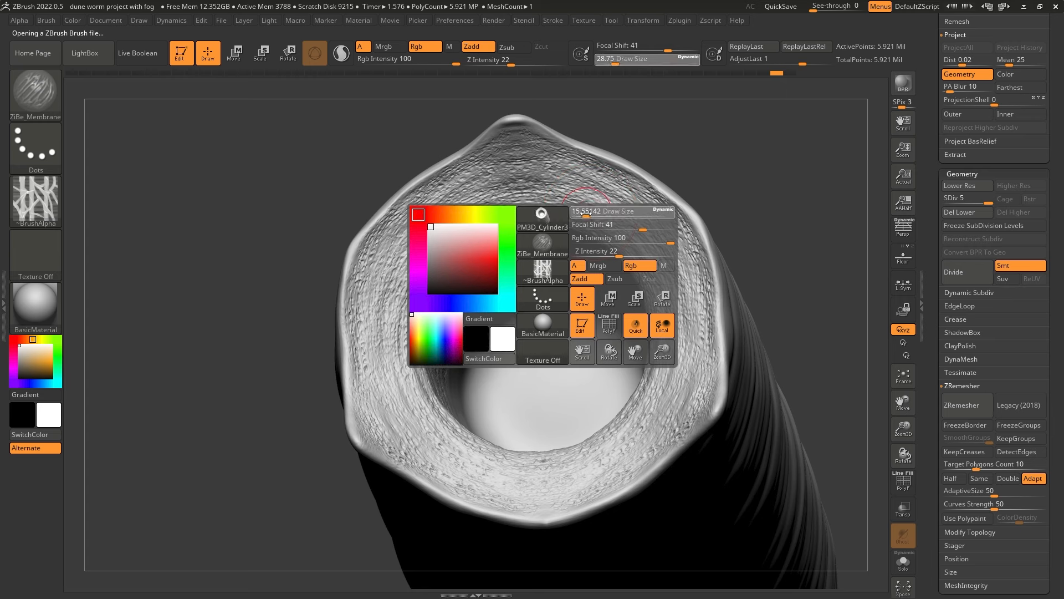
drag(934, 162, 925, 299)
drag(929, 228, 930, 336)
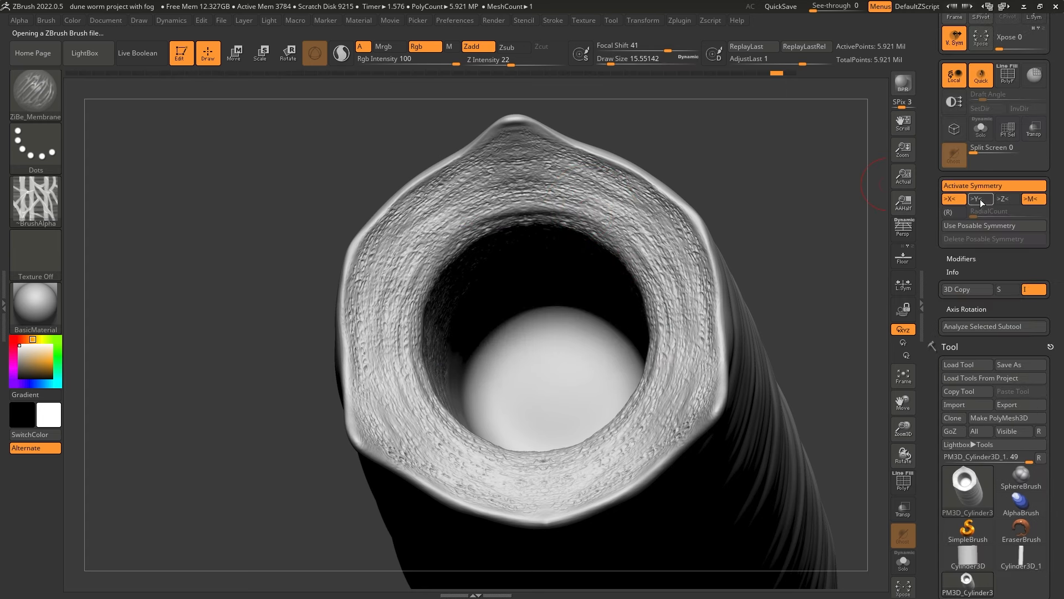
click(981, 200)
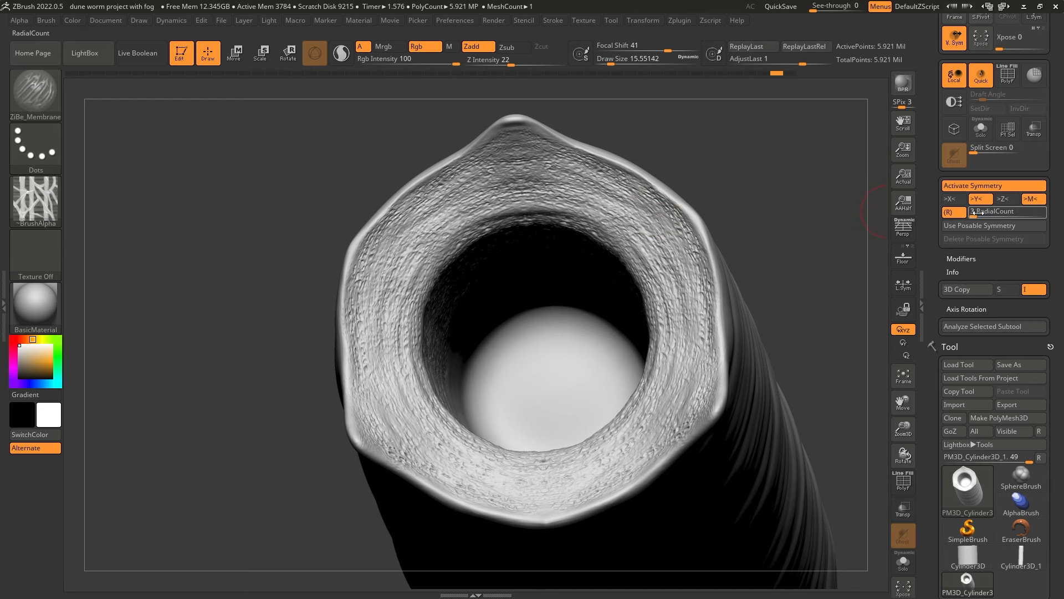
Paint streaky membrane strokes running from the mouth's outer lip inward toward the throat.
right_drag(514, 161, 558, 174)
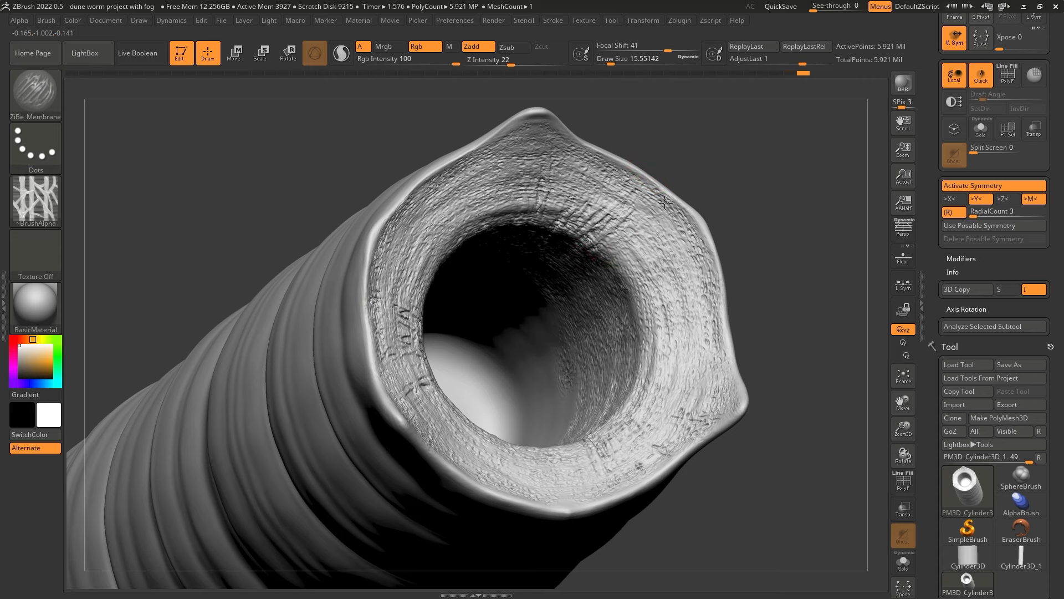
right_drag(618, 274, 596, 298)
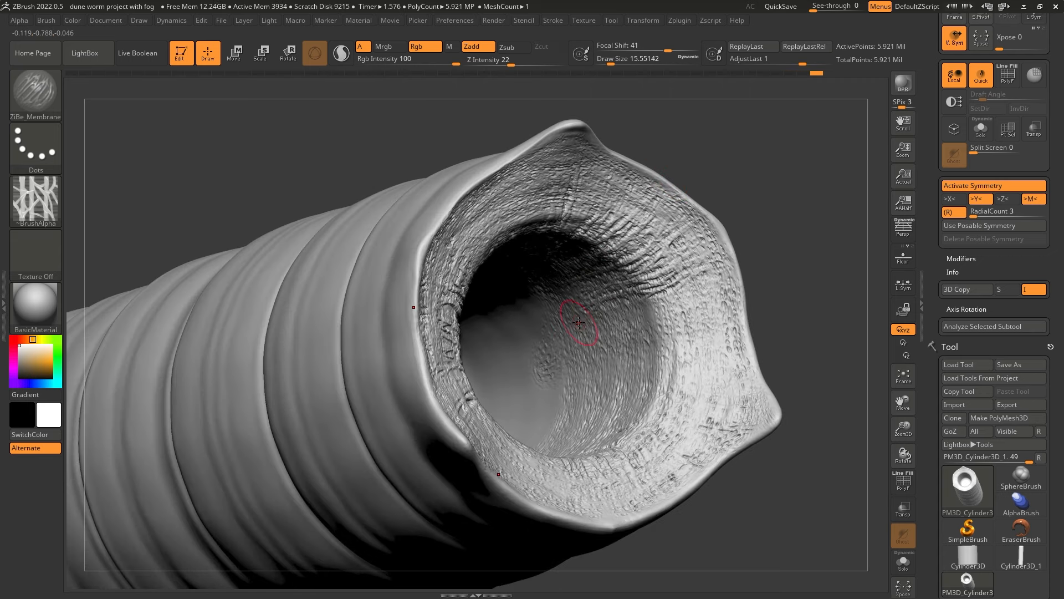
drag(709, 283, 611, 344)
drag(705, 342, 633, 369)
mouse_move(729, 366)
right_down()
mouse_move(694, 366)
mouse_move(686, 381)
right_up()
mouse_move(693, 338)
mouse_down()
mouse_move(622, 344)
mouse_move(599, 333)
mouse_up()
mouse_move(711, 375)
mouse_down()
mouse_move(678, 402)
mouse_move(666, 328)
mouse_move(616, 300)
mouse_up()
mouse_move(708, 346)
mouse_down()
mouse_move(637, 376)
mouse_move(654, 404)
mouse_up()
Extend the streaky membrane strokes over the remaining upper areas of the inner lip, down into the throat's edge.
right_drag(649, 278, 700, 244)
drag(700, 244, 566, 283)
right_drag(643, 201, 599, 215)
drag(599, 215, 572, 258)
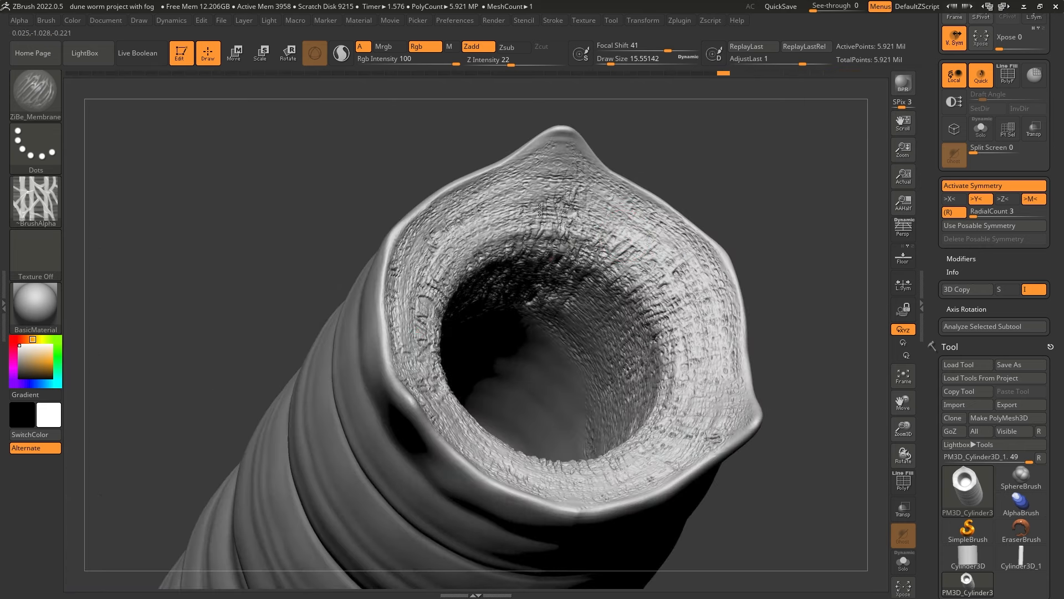
right_drag(572, 257, 501, 227)
mouse_move(496, 224)
mouse_down()
mouse_move(513, 293)
mouse_move(458, 239)
mouse_move(457, 271)
mouse_move(410, 282)
mouse_up()
right_drag(646, 347, 574, 407)
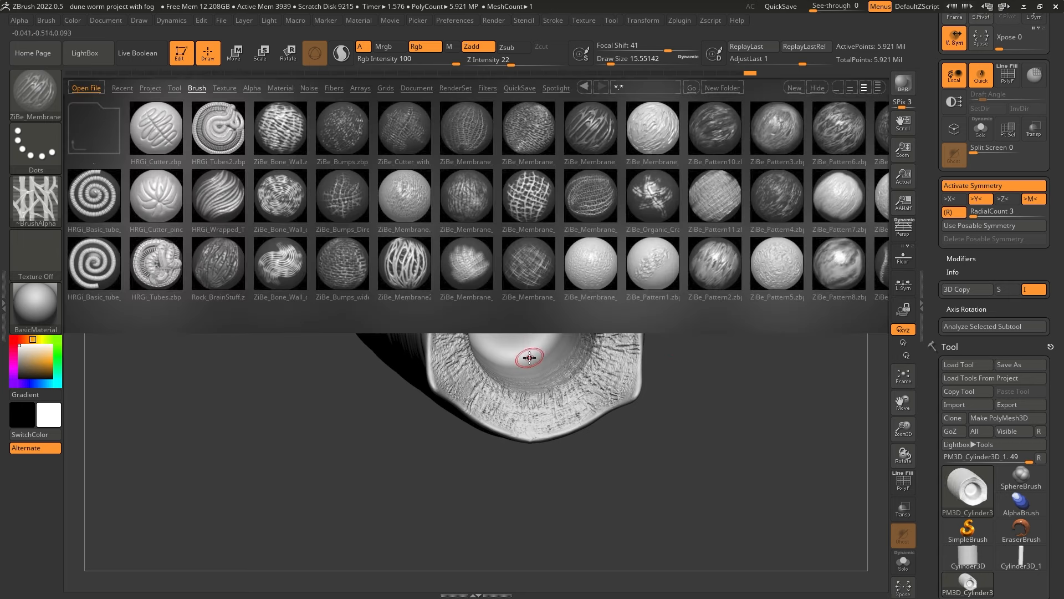
Load the pore-patterned ZiBe_Membrane brush, set Draw Size to about 34.8, test it on the outer body and remove the stroke.
double_click(650, 129)
key(space)
drag(542, 191, 529, 206)
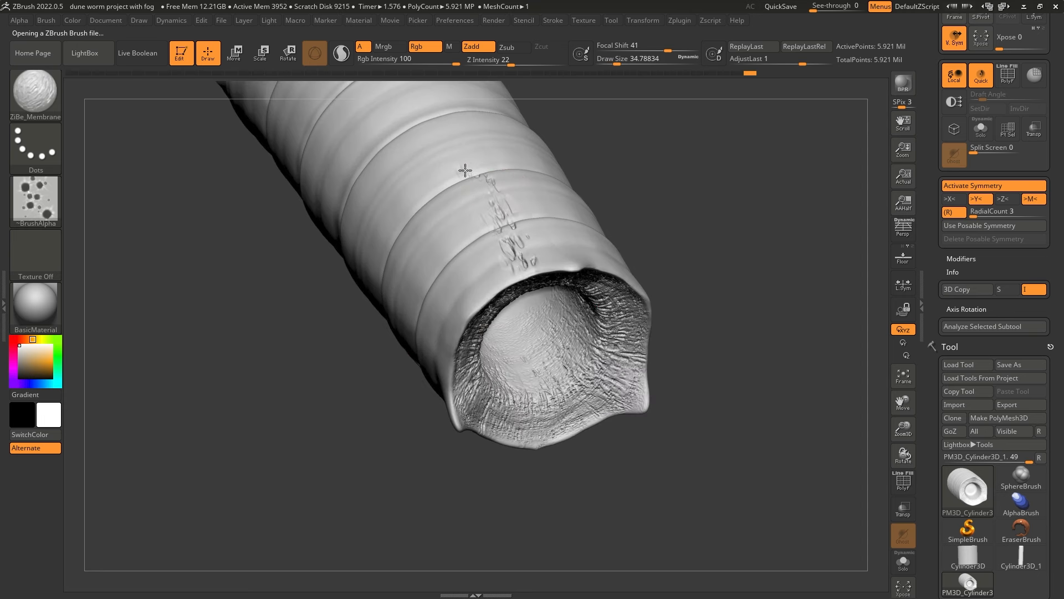
shift+drag(465, 170, 529, 265)
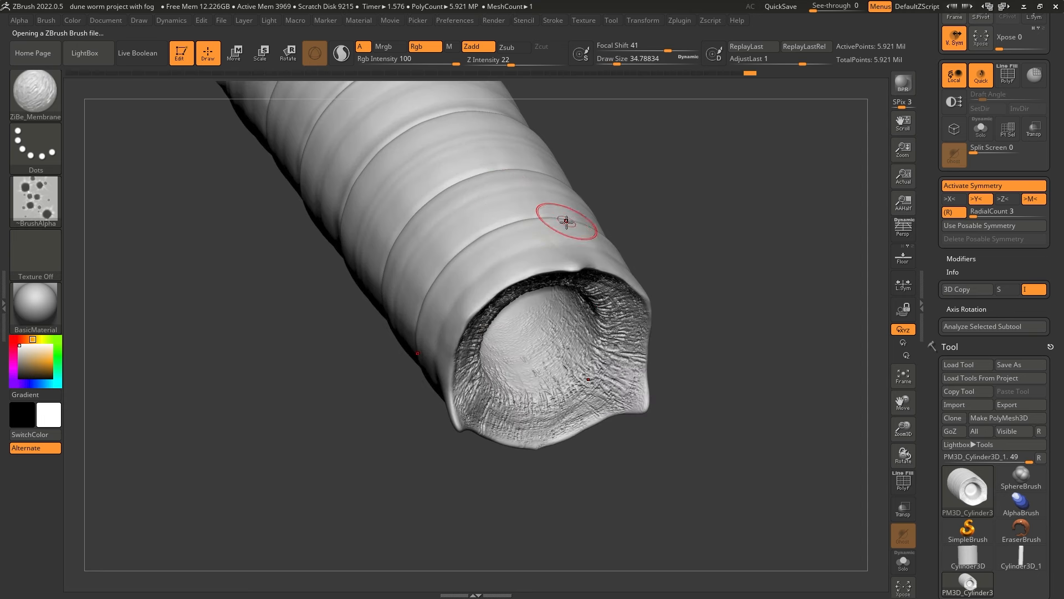
Load the Rock_BrainStuff brush and try it with strokes along the outer body near the mouth.
key(comma)
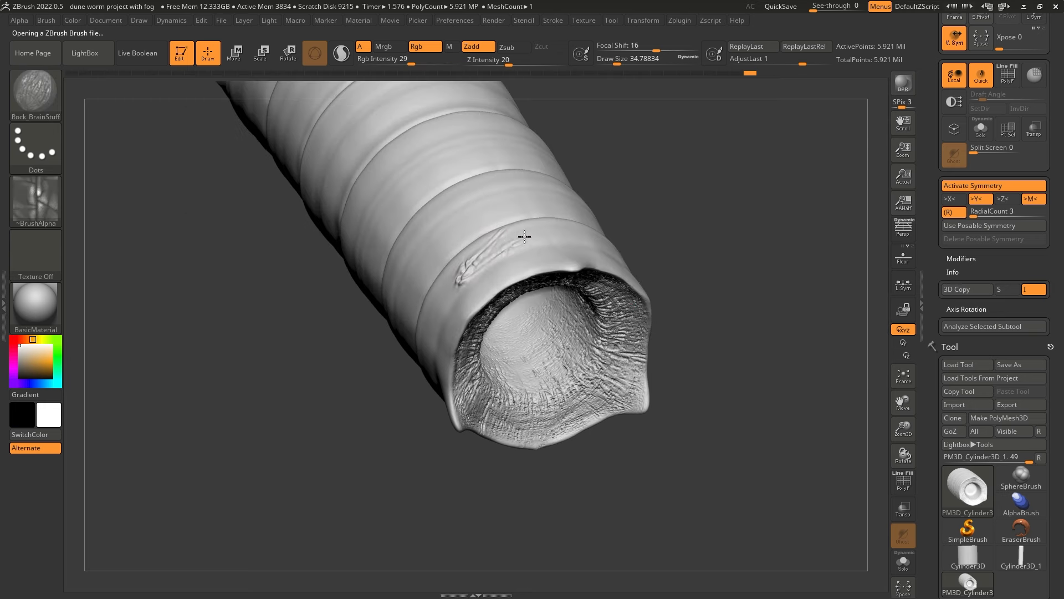
shift+drag(524, 237, 499, 274)
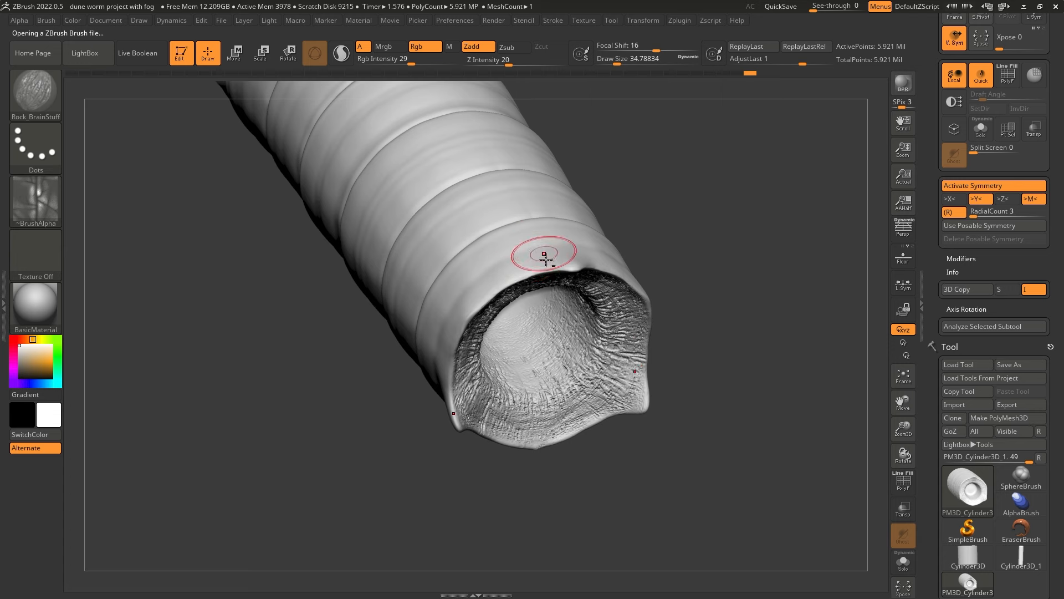
right_drag(546, 258, 541, 319)
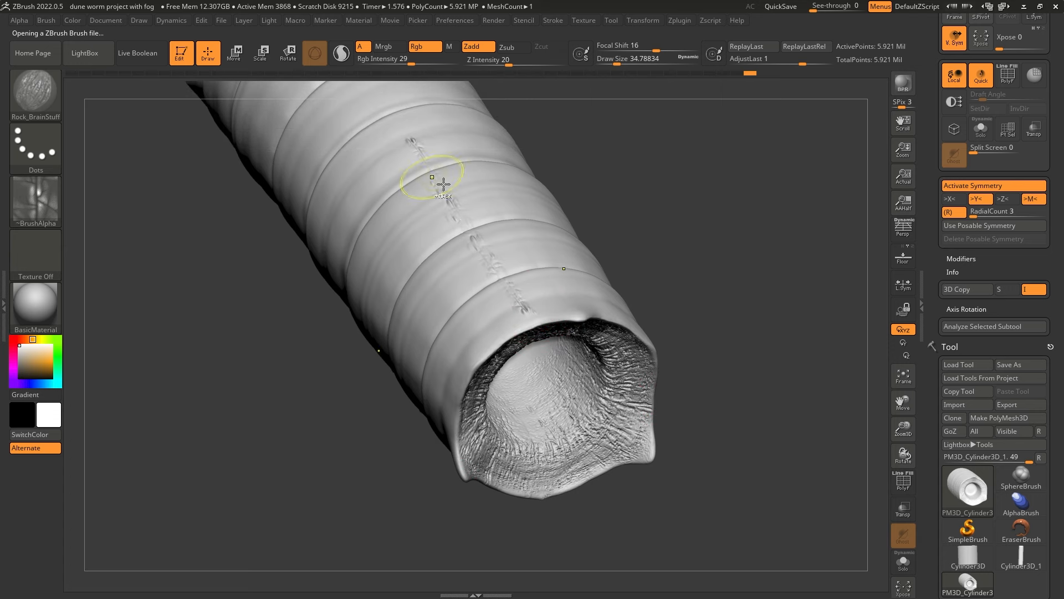
Load the Ash-base-layer02 brush from the Bark and wood folder, set Draw Size to about 67.8, and undo a test stroke.
key(comma)
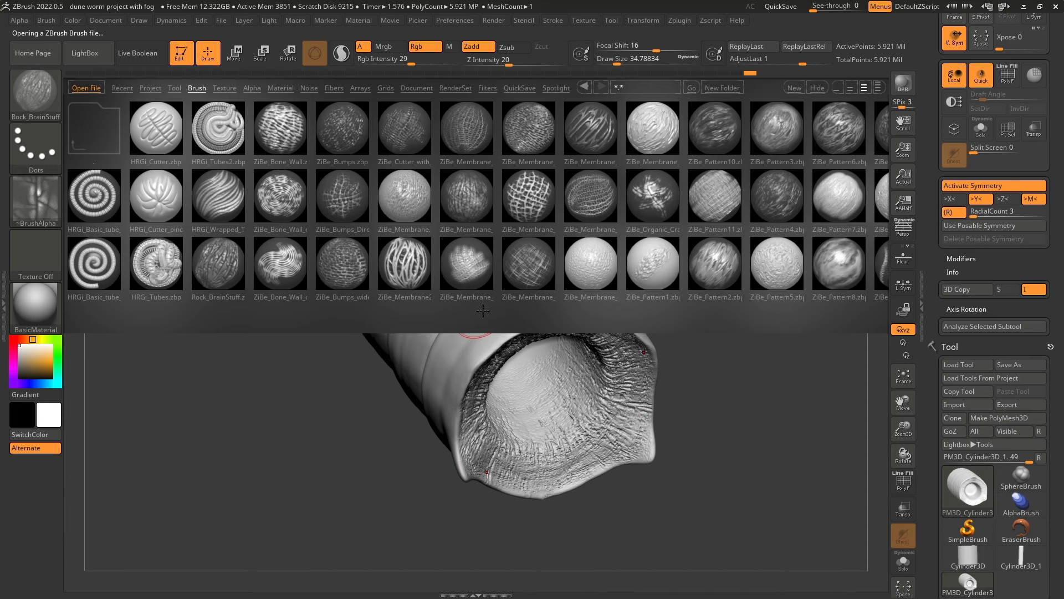
click(101, 141)
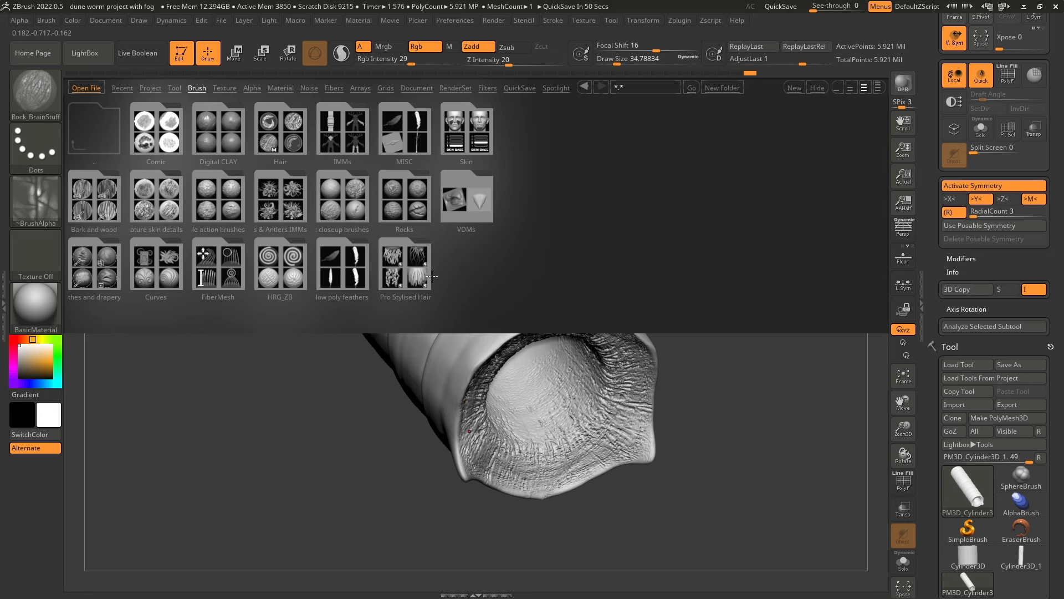
click(101, 207)
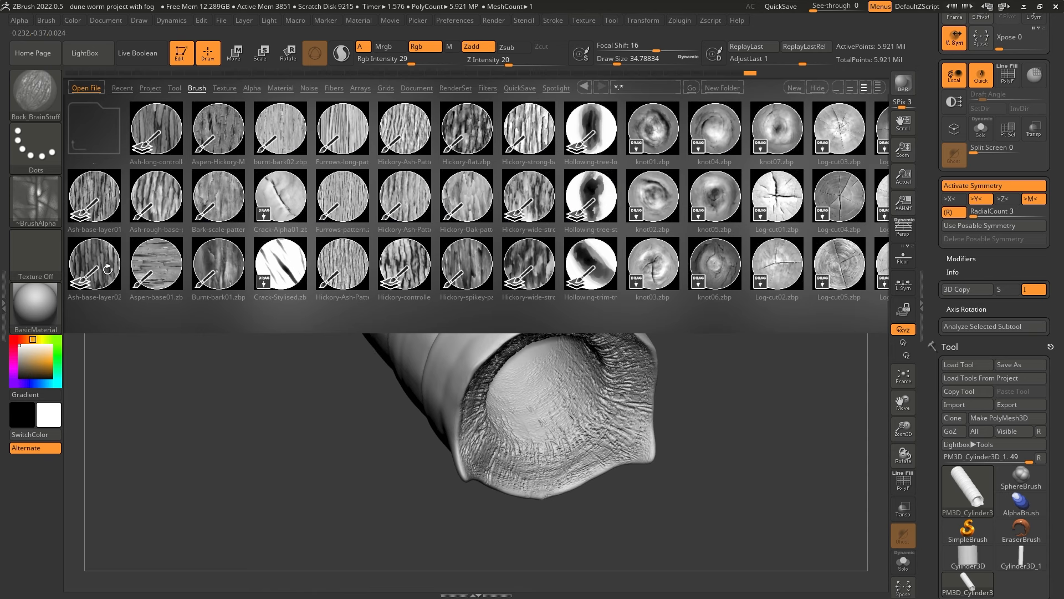
double_click(106, 270)
key(space)
mouse_move(454, 255)
mouse_down()
mouse_move(486, 291)
mouse_move(450, 238)
mouse_up()
right_drag(487, 278, 494, 301)
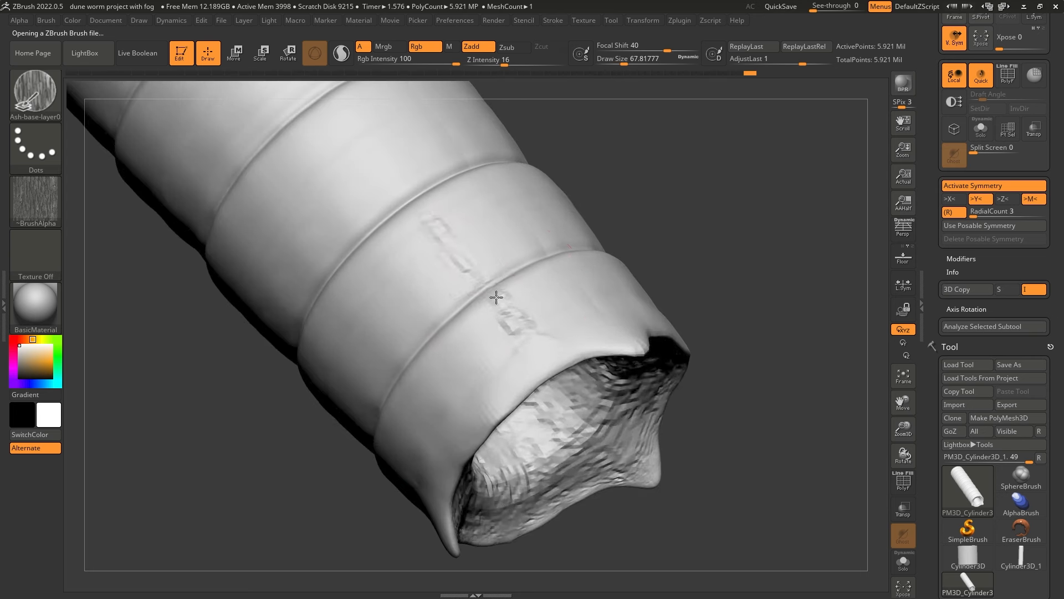
key(ctrl+z)
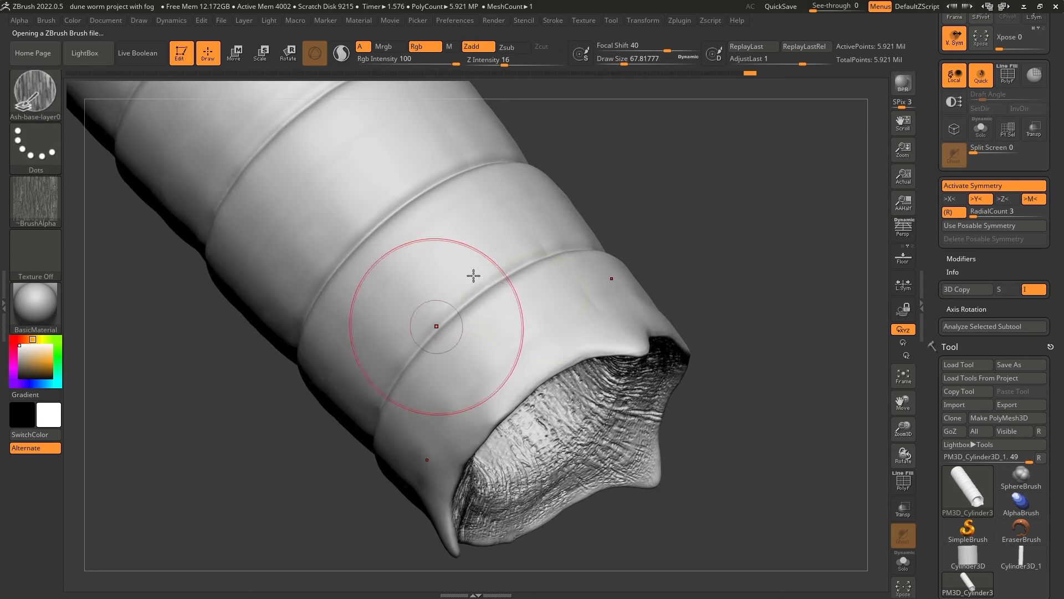
Set the radial symmetry's RadialCount to 16 for texturing the outer body.
mouse_move(613, 288)
ctrl+right_down()
mouse_move(589, 241)
mouse_move(619, 277)
ctrl+right_up()
click(983, 215)
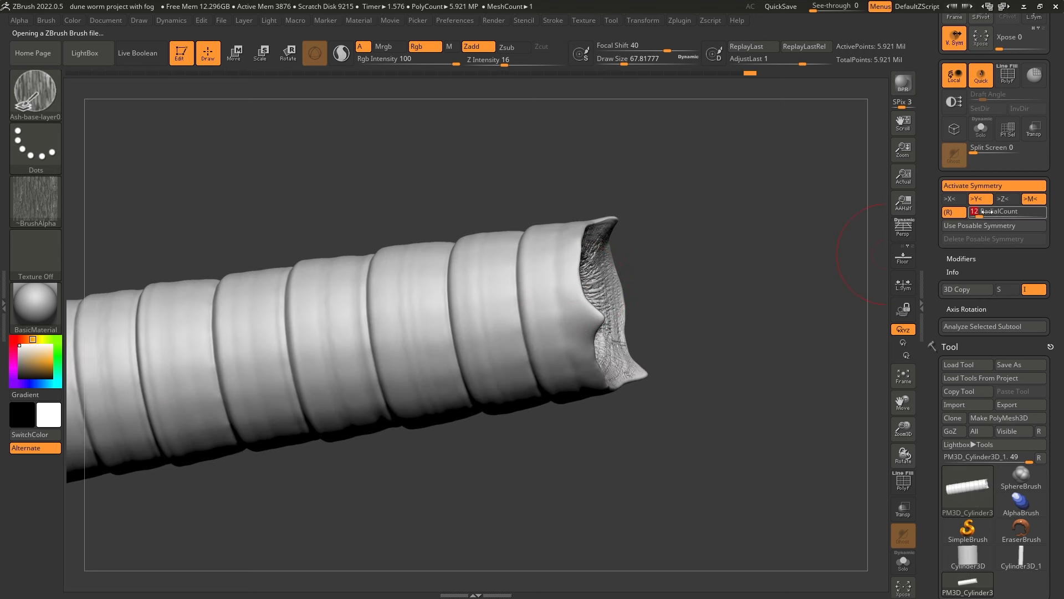
right_drag(582, 238, 618, 205)
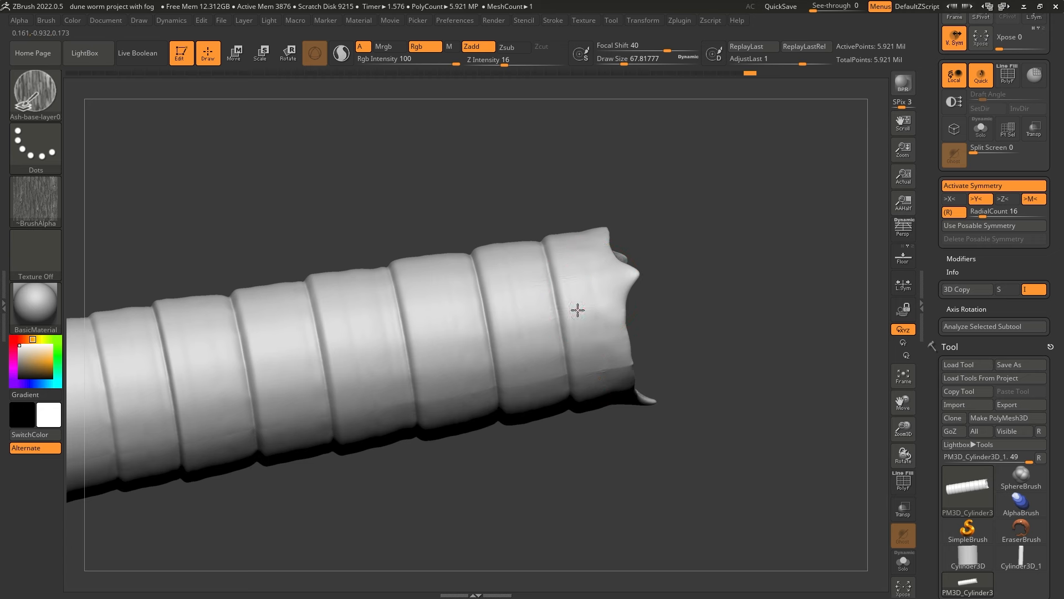
Paint bark texture over the worm's front and middle body segments, enlarging Draw Size to about 86.8.
mouse_move(358, 346)
mouse_down()
mouse_move(580, 324)
mouse_move(523, 335)
mouse_move(621, 268)
mouse_move(551, 363)
mouse_move(576, 377)
mouse_up()
alt+right_drag(577, 377, 691, 322)
mouse_move(549, 285)
mouse_down()
mouse_move(389, 349)
mouse_move(326, 342)
mouse_move(317, 359)
mouse_move(488, 318)
mouse_up()
alt+right_drag(521, 314, 642, 283)
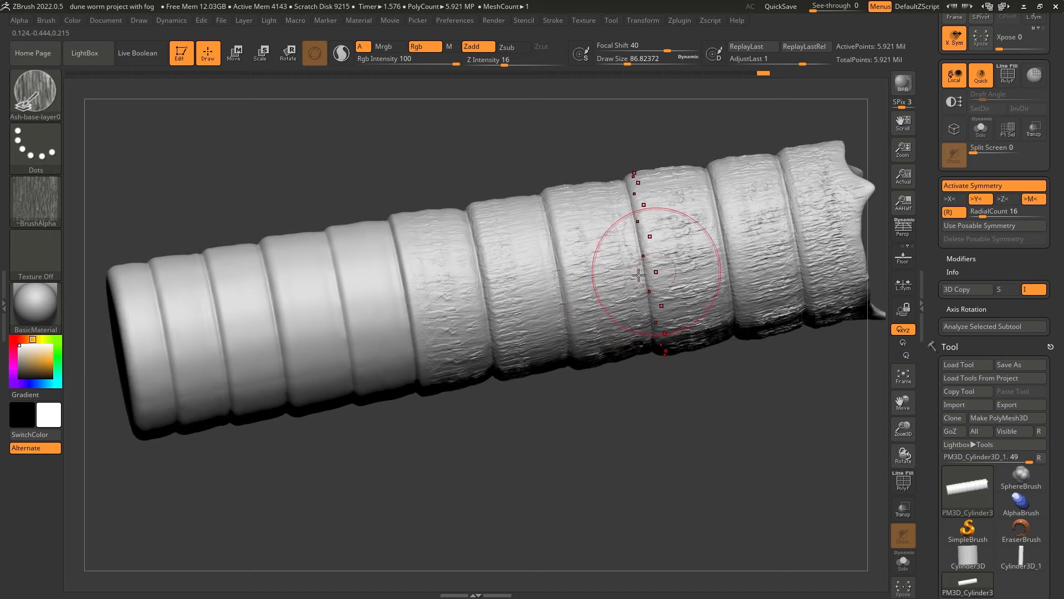
Extend the bark texture over the remaining smooth rear segments and blend it back along the whole body.
mouse_move(372, 354)
mouse_down()
mouse_move(418, 320)
mouse_move(372, 316)
mouse_up()
drag(210, 333, 418, 303)
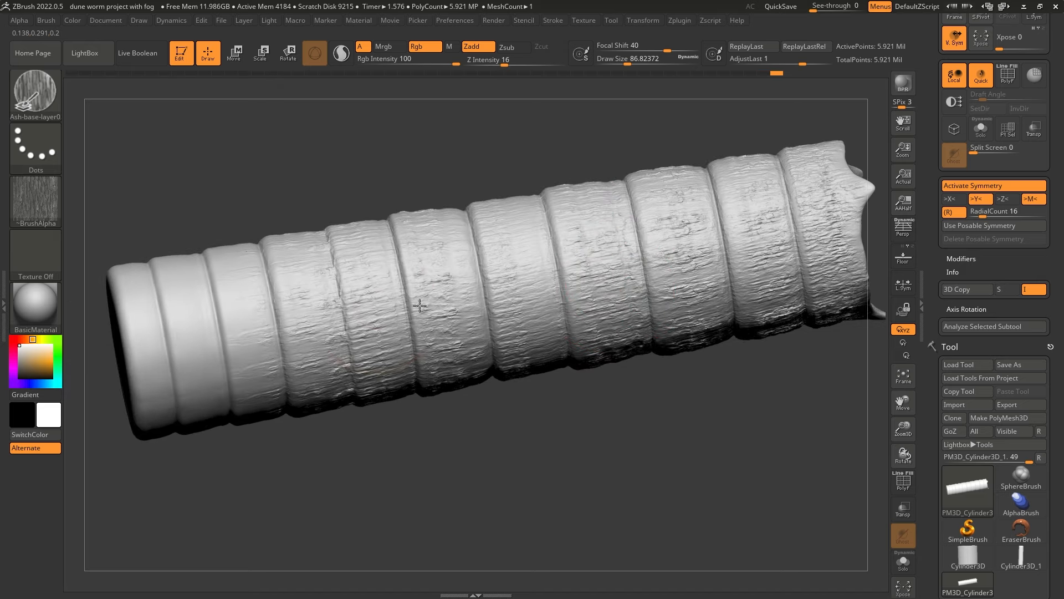
alt+right_drag(418, 303, 509, 288)
mouse_move(265, 323)
mouse_down()
mouse_move(380, 318)
mouse_move(226, 325)
mouse_move(230, 371)
mouse_move(488, 327)
mouse_move(679, 277)
mouse_move(727, 278)
mouse_up()
alt+right_drag(727, 279, 648, 301)
mouse_move(570, 311)
mouse_down()
mouse_move(532, 344)
mouse_move(377, 348)
mouse_up()
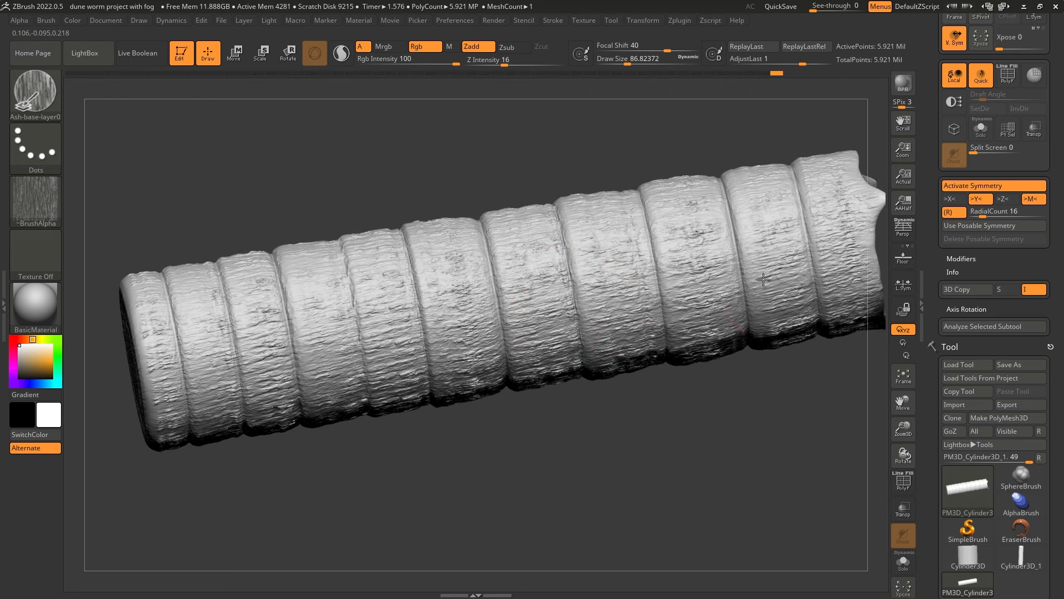
Add a second pass of bark strokes around the mid-body and rear segment creases.
right_drag(764, 279, 693, 255)
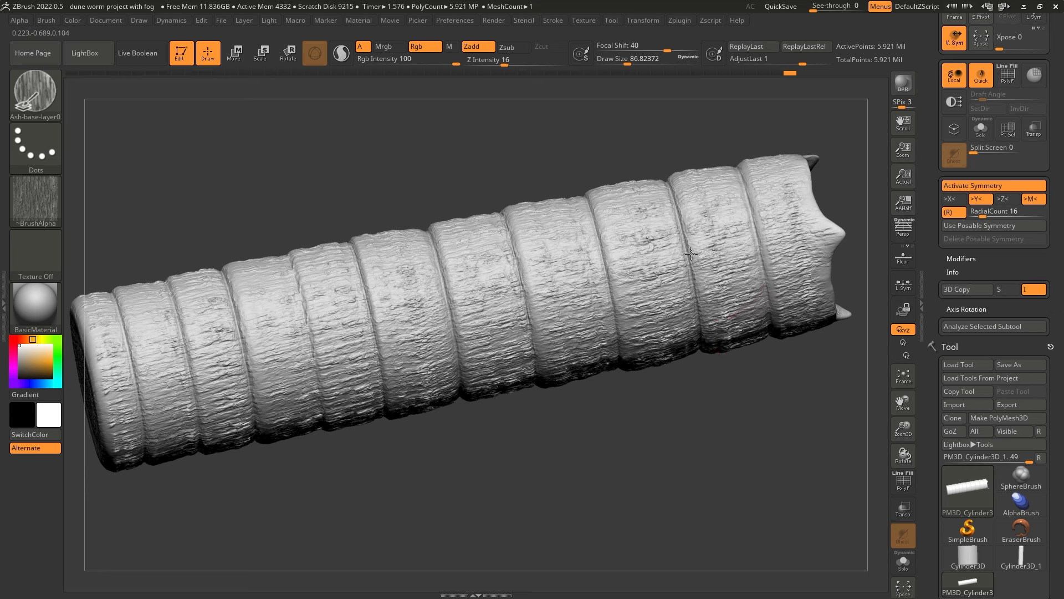
mouse_move(513, 233)
mouse_down()
mouse_move(527, 261)
mouse_move(531, 331)
mouse_up()
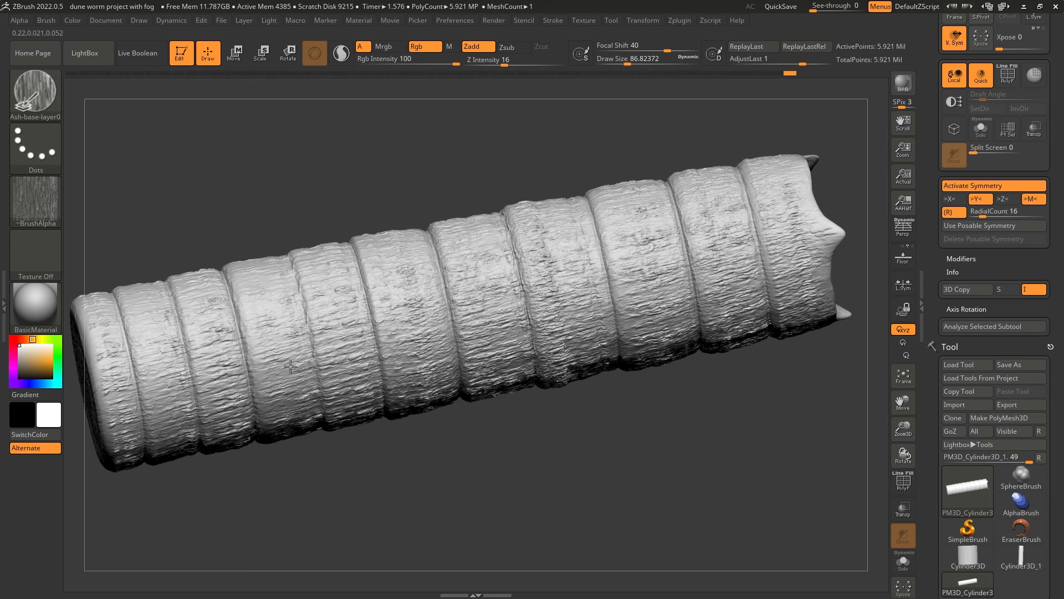
drag(290, 367, 280, 353)
drag(229, 300, 191, 322)
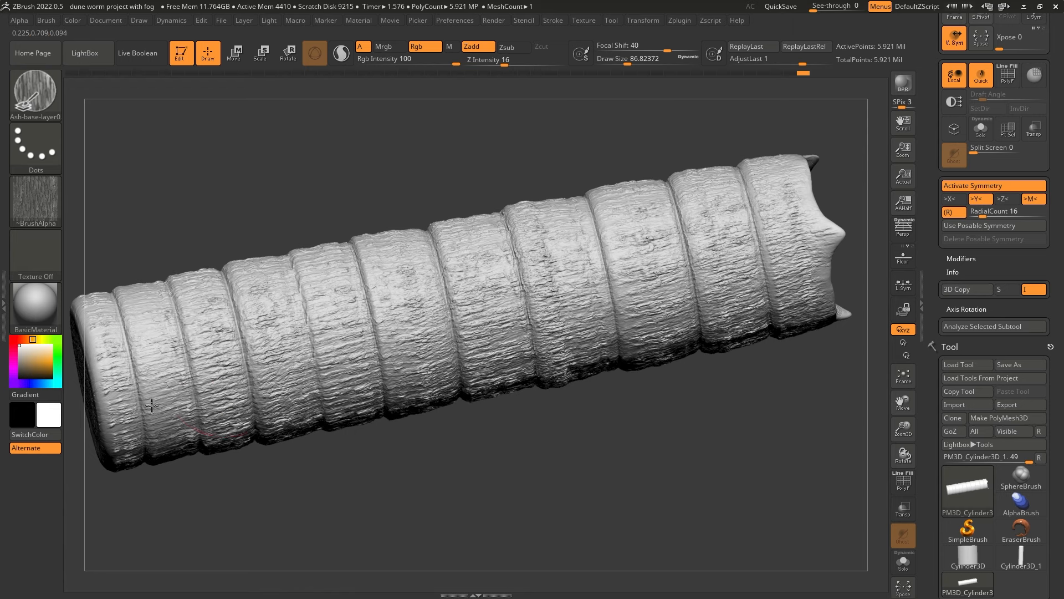
mouse_move(710, 292)
alt+right_down()
mouse_move(682, 291)
mouse_move(659, 332)
mouse_move(616, 366)
alt+right_up()
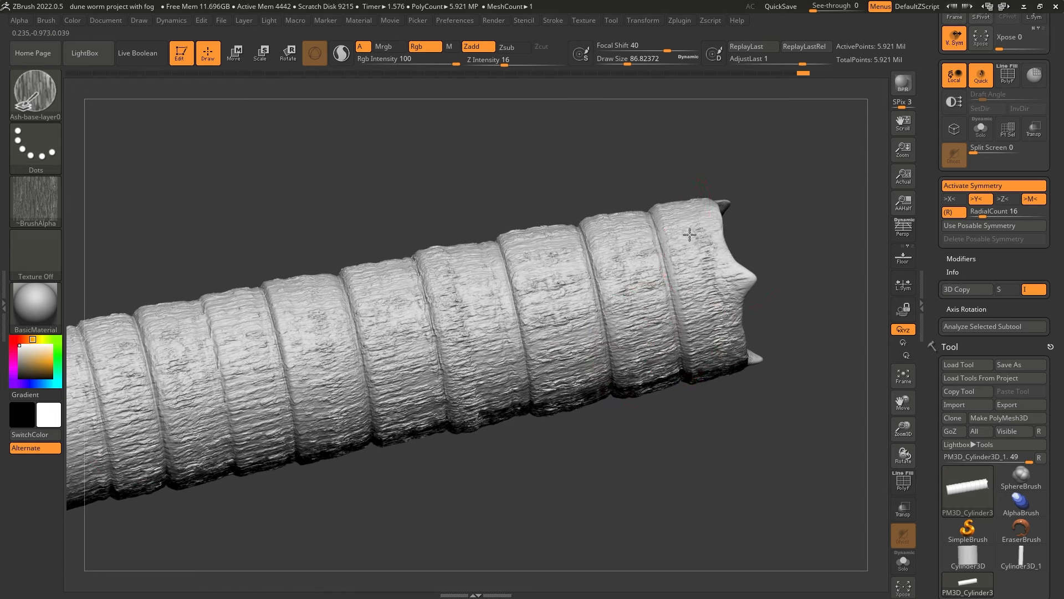
right_drag(608, 290, 547, 336)
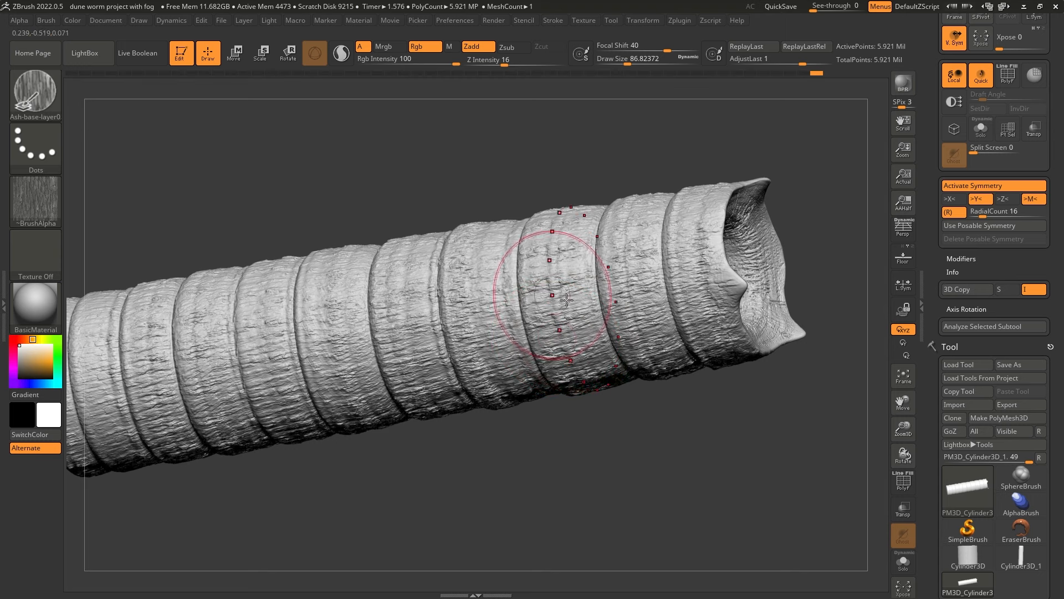
Reduce Draw Size to about 43.8 and paint radial bark texture inside the worm's throat.
right_drag(558, 274, 596, 342)
mouse_move(559, 385)
right_down()
mouse_move(625, 439)
mouse_move(632, 408)
mouse_move(672, 439)
mouse_move(640, 392)
right_up()
key(space)
drag(609, 335, 599, 335)
ctrl+right_drag(571, 327, 566, 332)
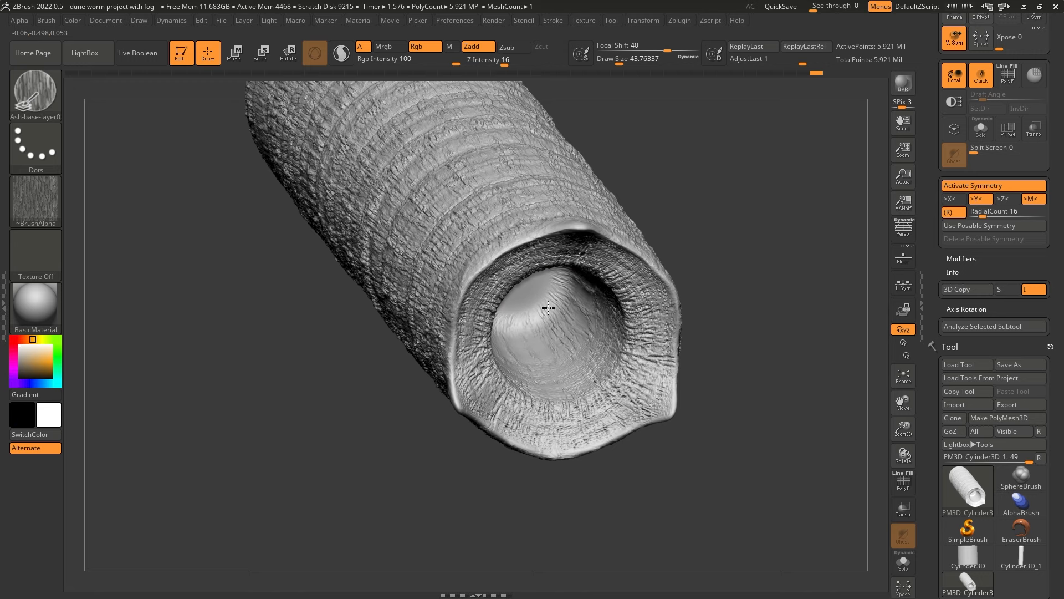
shift+right_drag(554, 292, 541, 249)
mouse_move(543, 266)
mouse_down()
mouse_move(525, 285)
mouse_move(546, 294)
mouse_move(541, 255)
mouse_up()
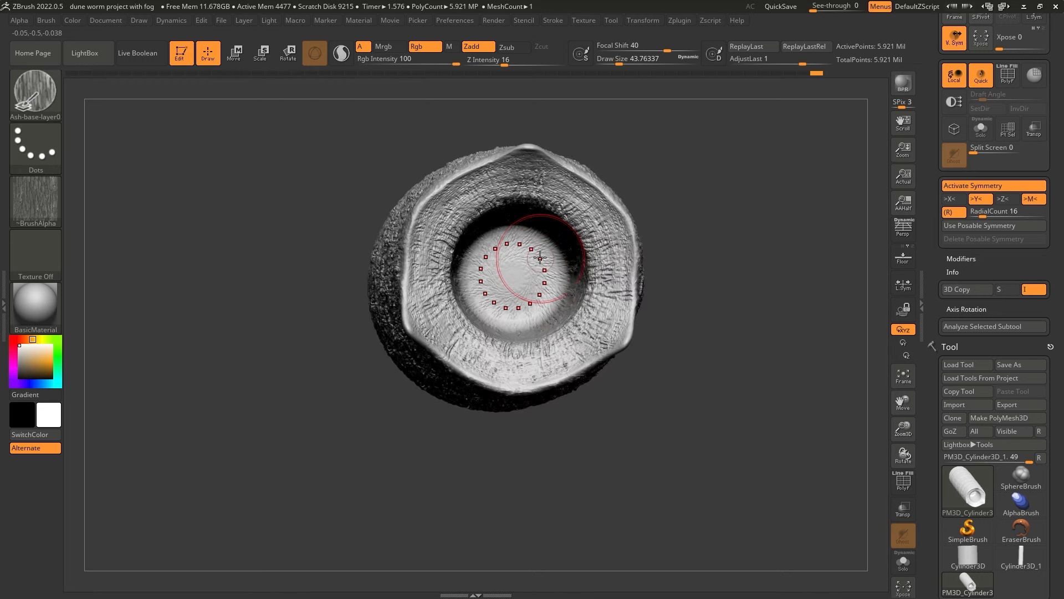
right_drag(541, 252, 551, 388)
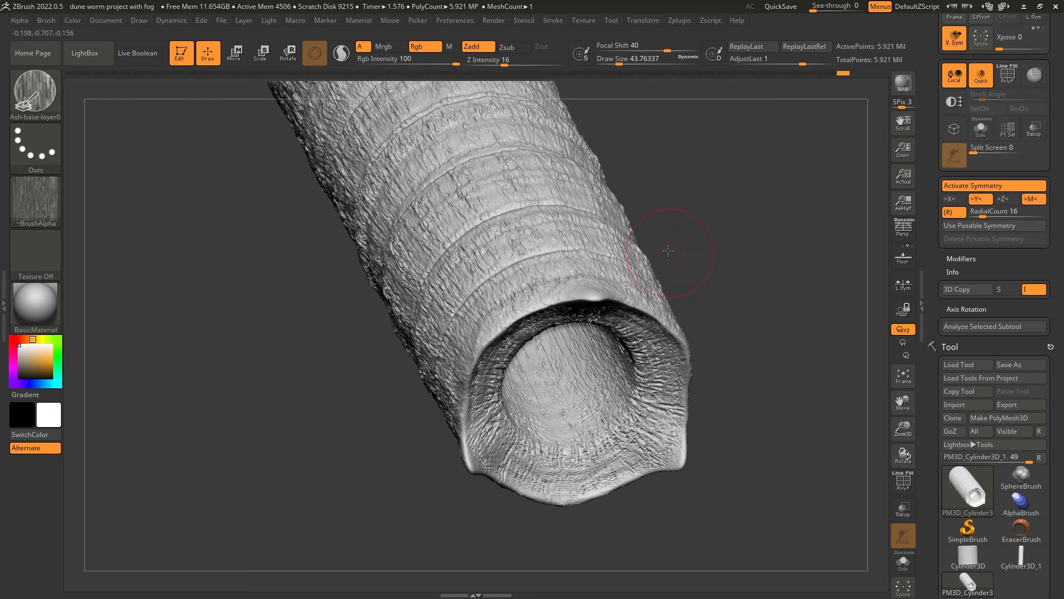
Set the radial symmetry's RadialCount to 7 for less repetitive body detail.
mouse_move(668, 251)
ctrl+right_down()
mouse_move(677, 209)
mouse_move(696, 376)
mouse_move(654, 404)
mouse_move(642, 397)
ctrl+right_up()
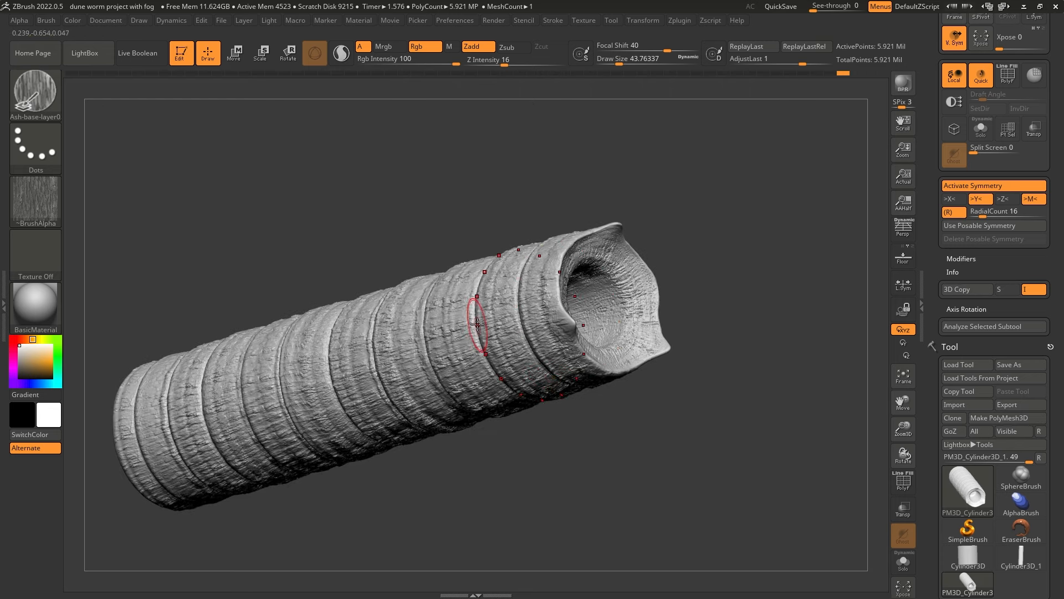
mouse_move(551, 418)
right_down()
mouse_move(564, 427)
mouse_move(534, 393)
right_up()
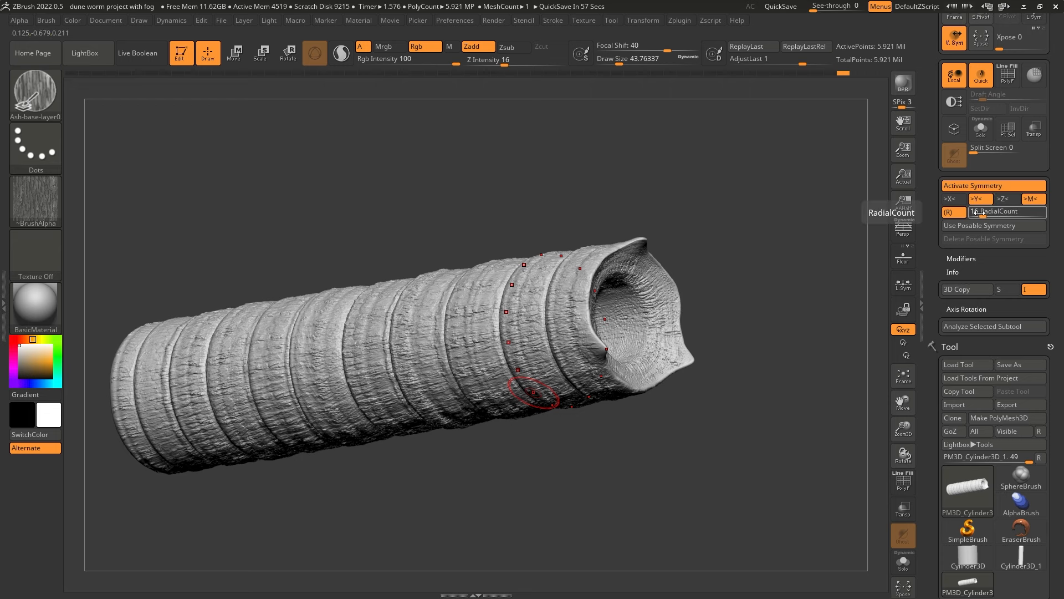
key(Return)
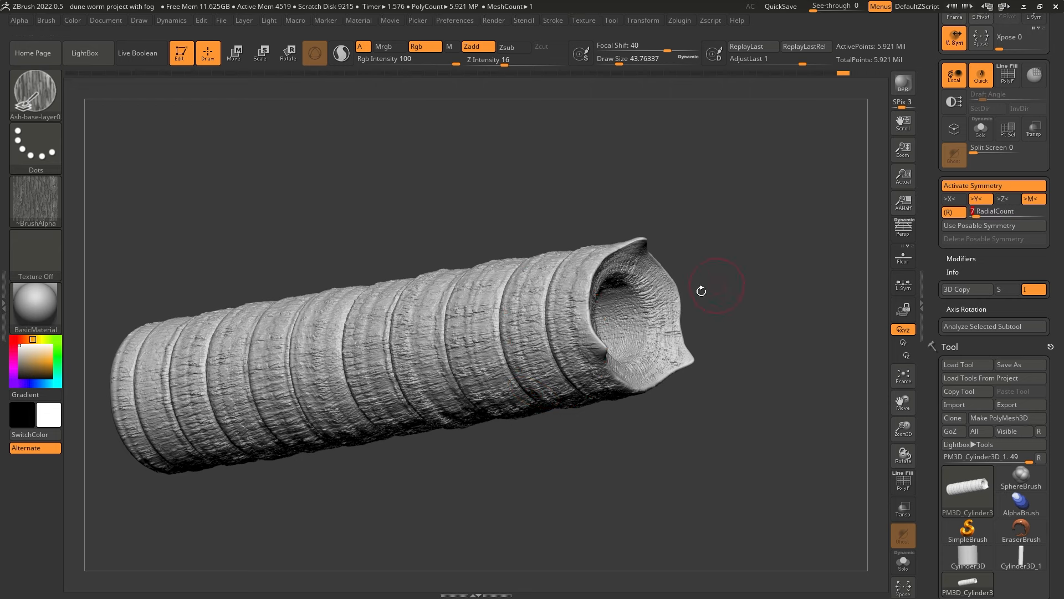
Paint extra bark strokes over the front and middle body segments to break up the repeating pattern.
right_drag(548, 302, 659, 315)
drag(591, 277, 580, 275)
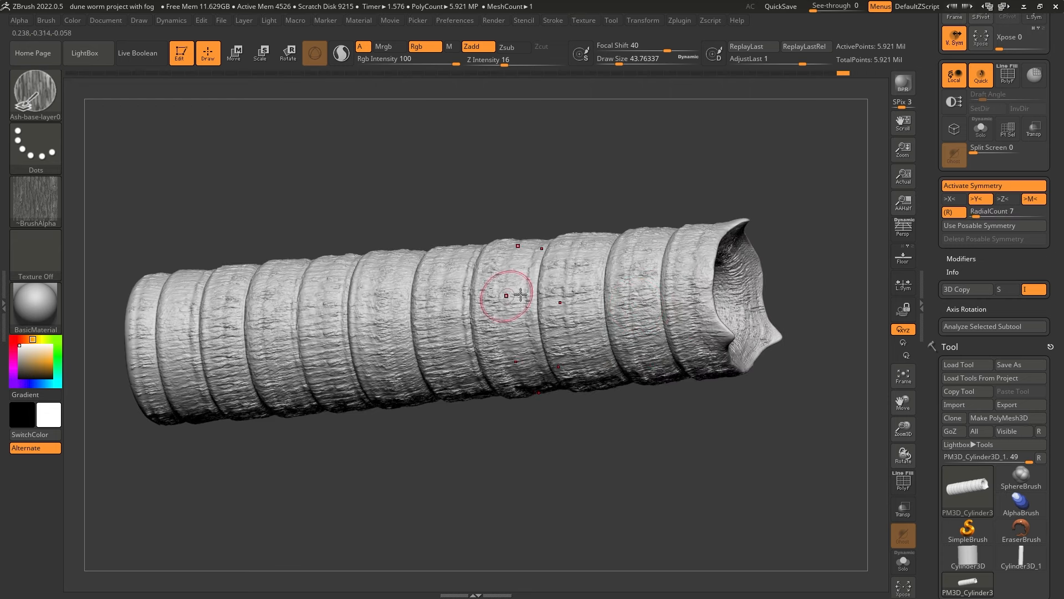
mouse_move(506, 295)
mouse_down()
mouse_move(521, 302)
mouse_move(499, 314)
mouse_up()
mouse_move(640, 294)
mouse_down()
mouse_move(582, 267)
mouse_move(590, 253)
mouse_up()
drag(516, 276, 525, 276)
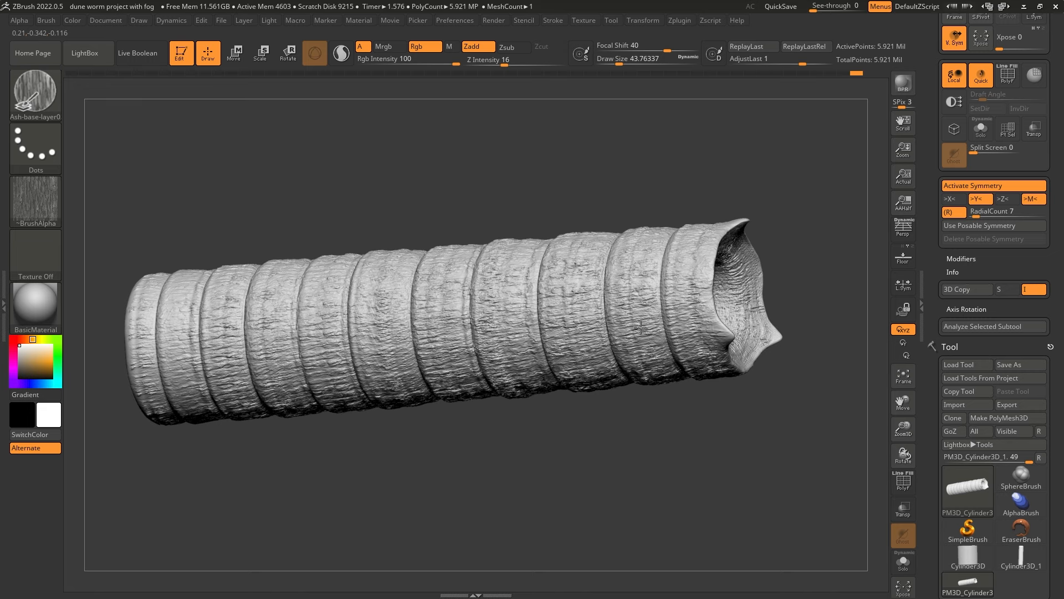
Turn off radial symmetry and mirror across X instead of Y.
alt+right_drag(707, 350, 653, 418)
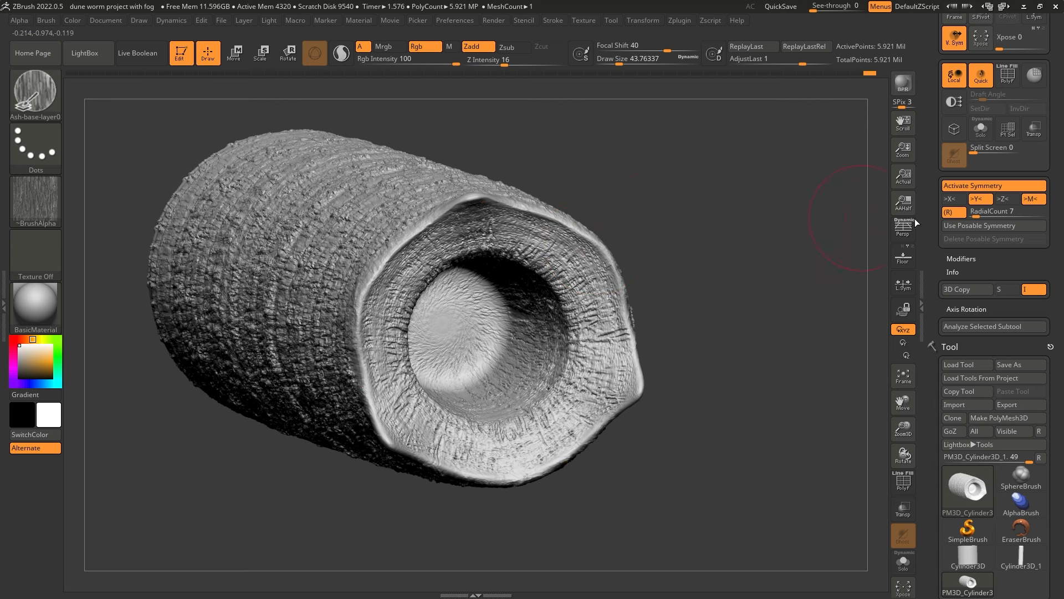
click(976, 200)
click(952, 199)
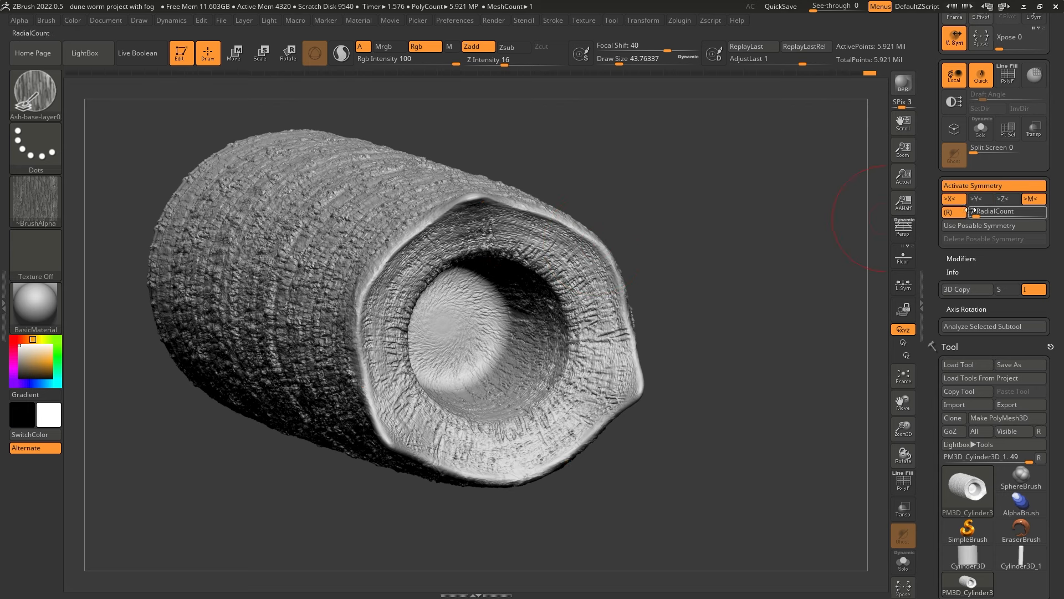
click(952, 212)
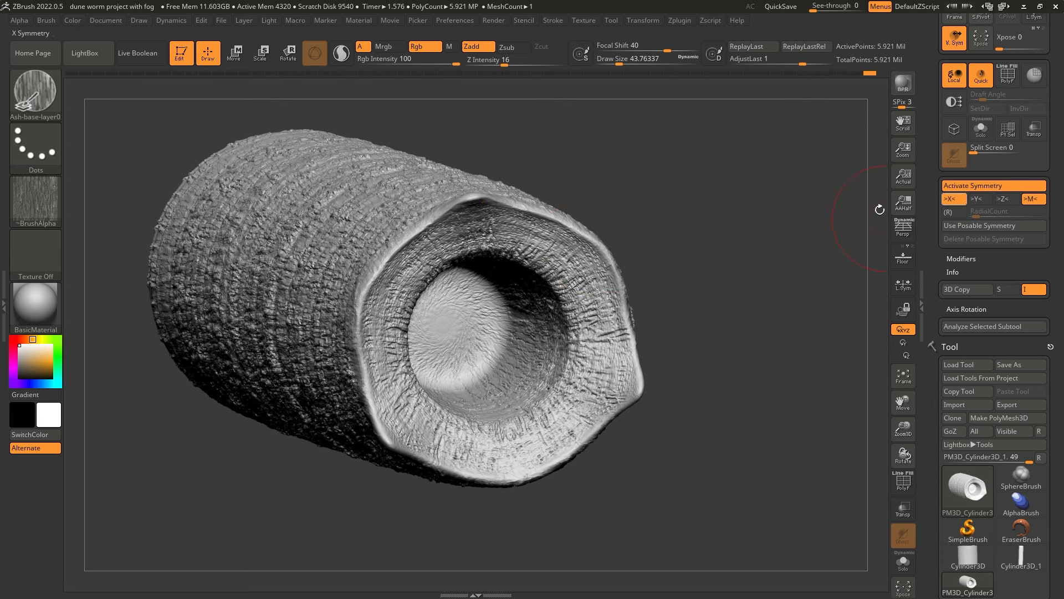
Switch to the ZiBe_Standard brush and set Draw Size to about 3.7.
click(35, 92)
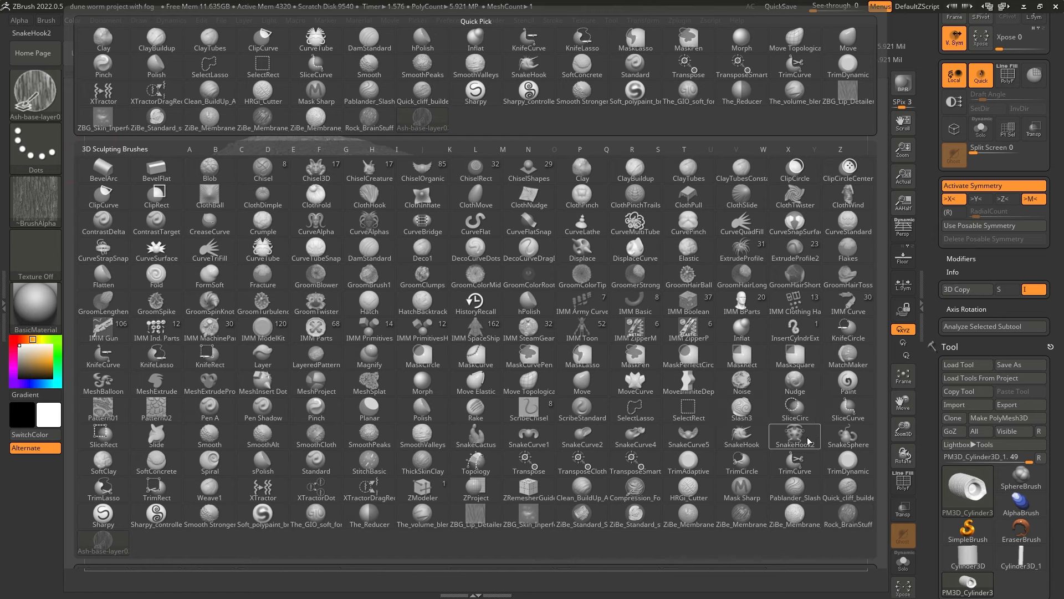
click(640, 514)
key(space)
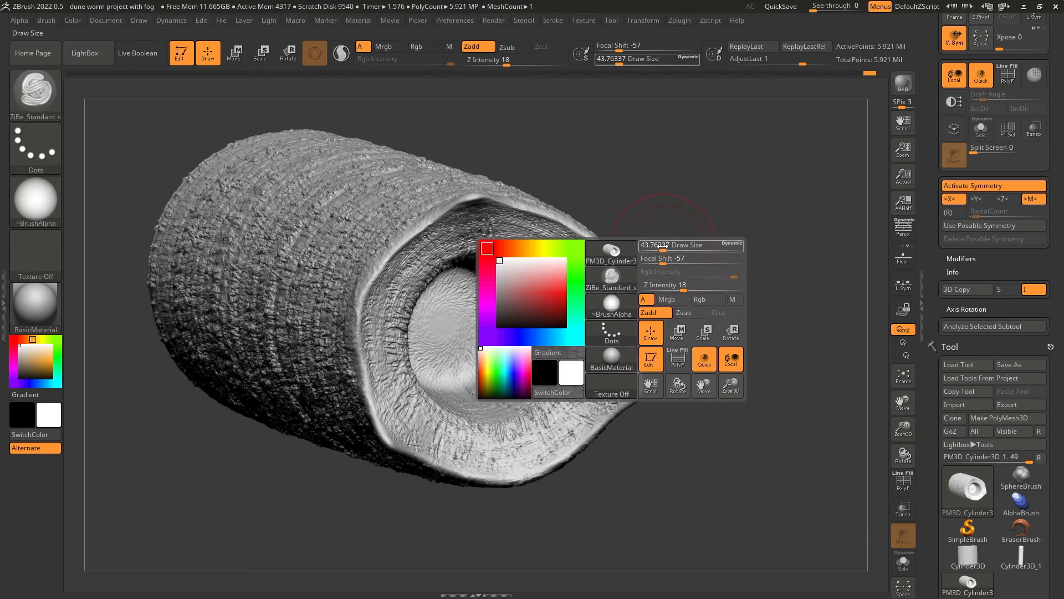
drag(666, 245, 653, 244)
Paint thin mirrored strokes around the mouth's rim and lower lip.
ctrl+right_drag(490, 245, 465, 208)
mouse_move(422, 224)
mouse_down()
mouse_move(335, 313)
mouse_move(326, 402)
mouse_move(352, 500)
mouse_up()
alt+right_drag(376, 522, 373, 423)
mouse_move(377, 424)
mouse_down()
mouse_move(469, 459)
mouse_move(527, 449)
mouse_up()
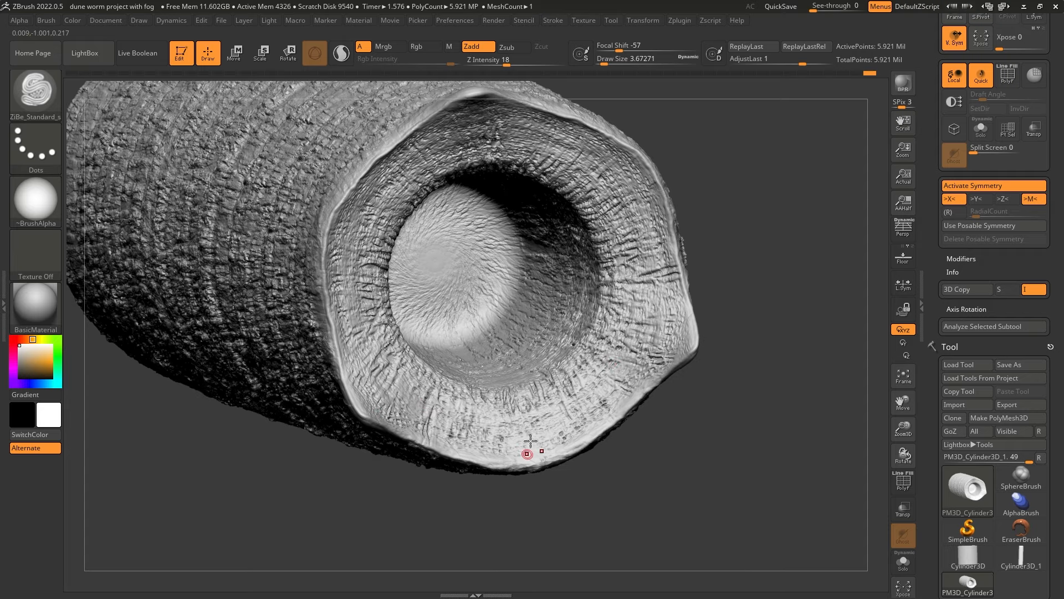
Turn off symmetry and paint fine one-sided strokes across the side of the mouth's inner rim and throat edge.
mouse_move(527, 449)
right_down()
mouse_move(608, 366)
mouse_move(692, 244)
right_up()
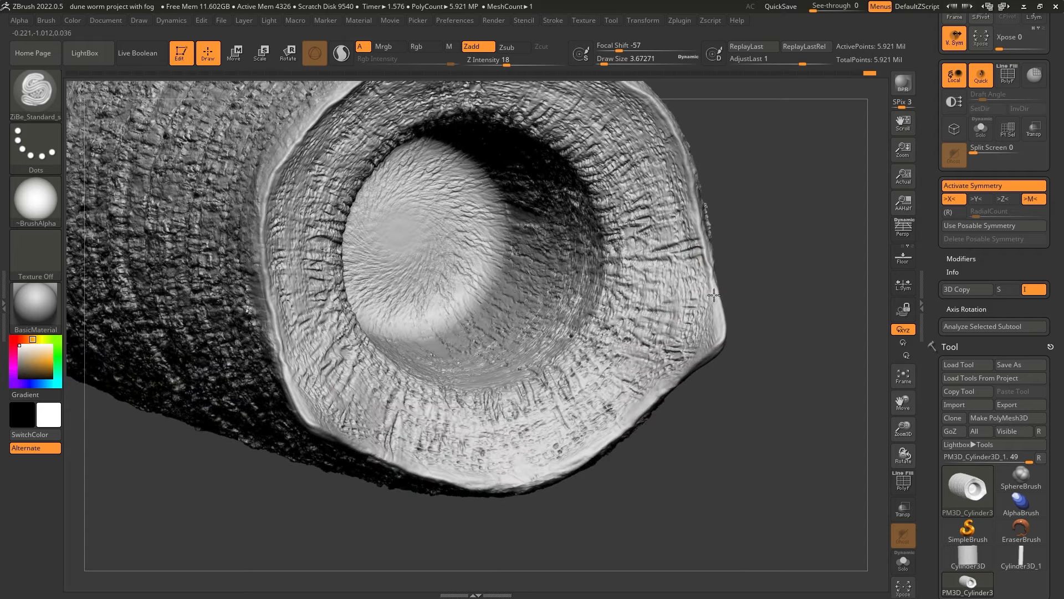
click(988, 185)
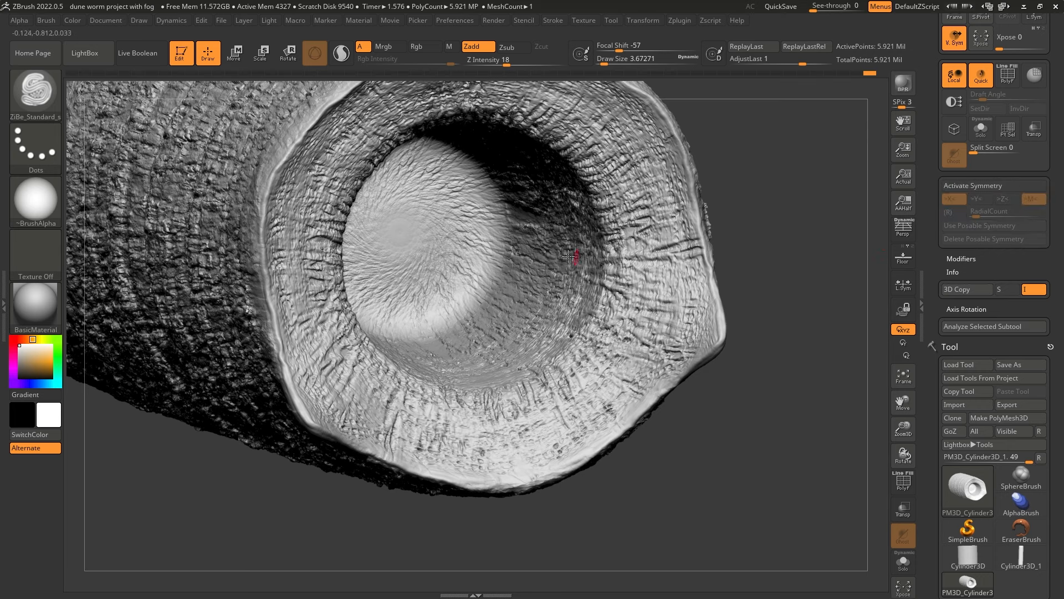
drag(668, 218, 582, 229)
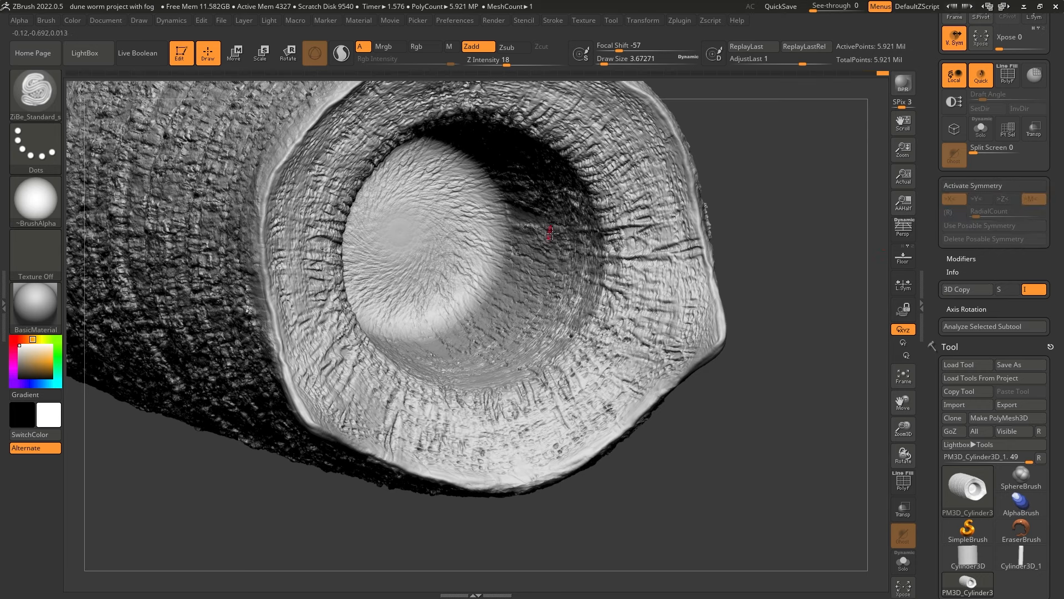
mouse_move(546, 233)
right_down()
mouse_move(478, 310)
mouse_move(488, 301)
right_up()
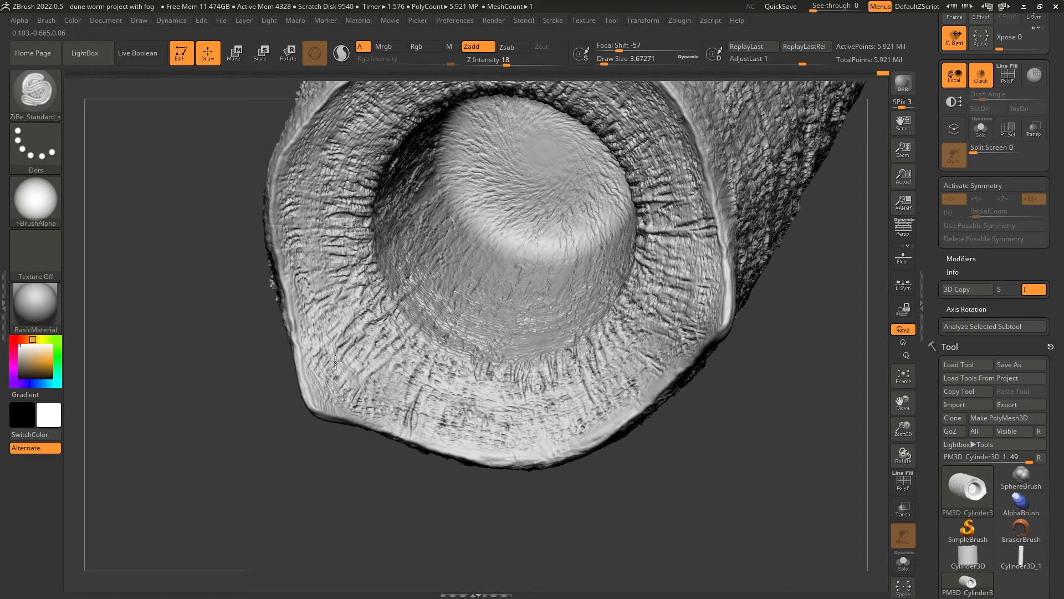
key(ctrl+z)
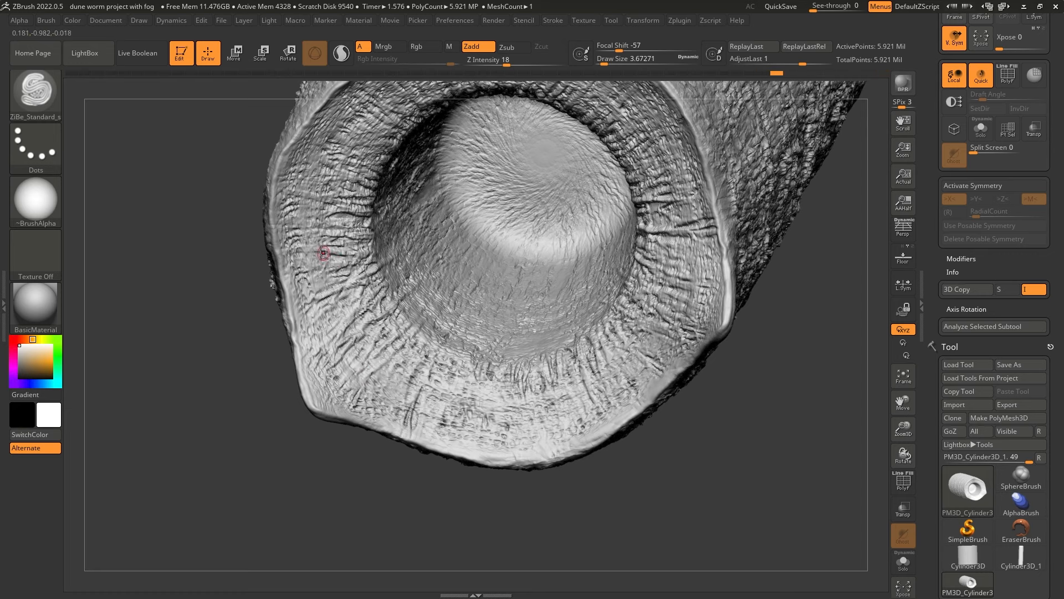
key(ctrl+shift+z)
Paint irregular fine strokes over the remaining parts of the inner lip, running from the mouth surface into the throat.
right_drag(370, 242, 346, 237)
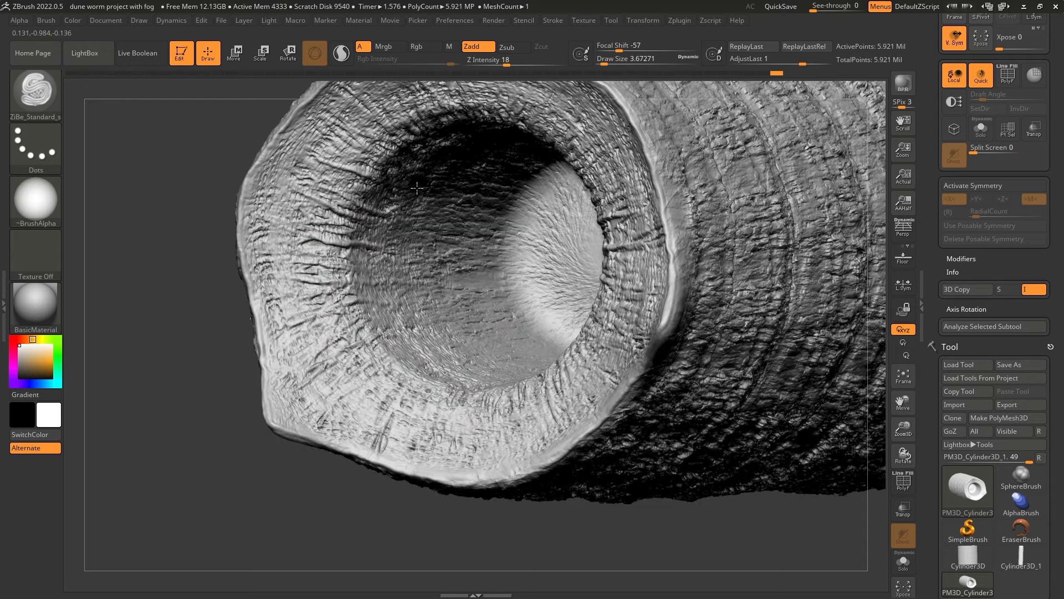
right_drag(416, 189, 411, 128)
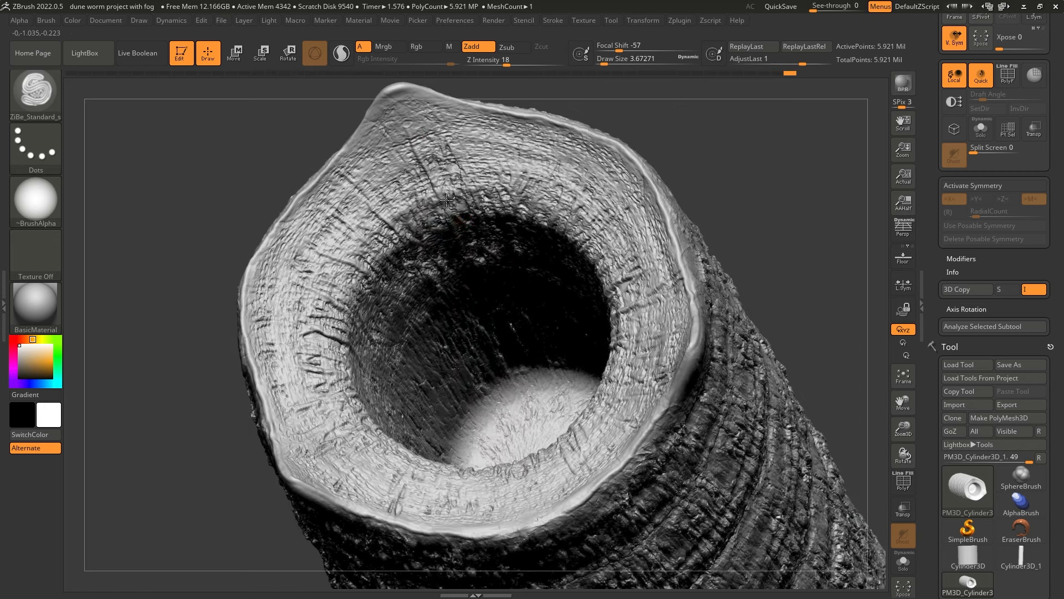
right_drag(477, 178, 477, 148)
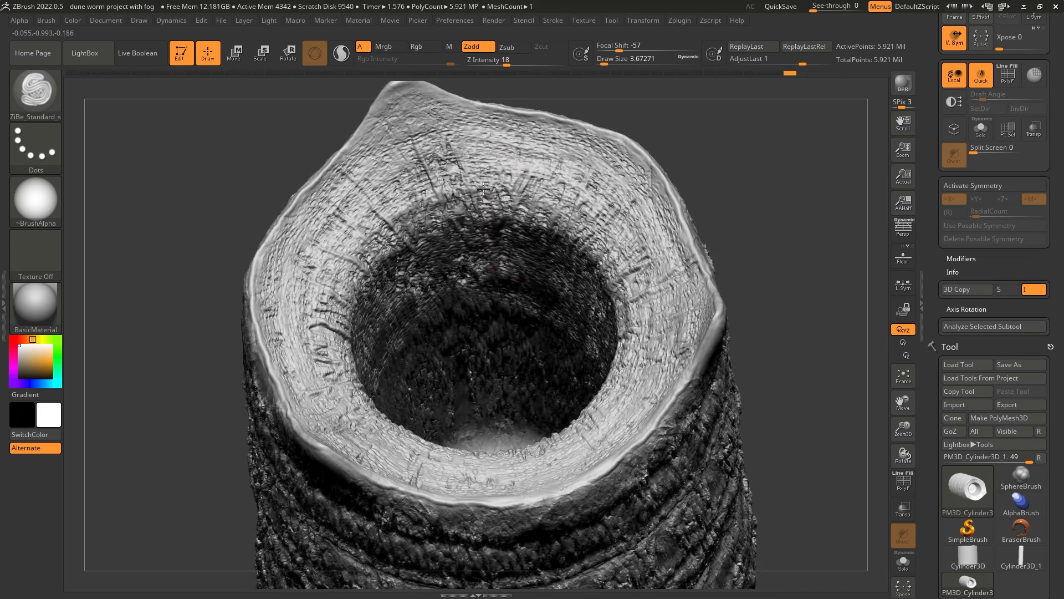
drag(510, 184, 516, 220)
right_drag(575, 233, 600, 192)
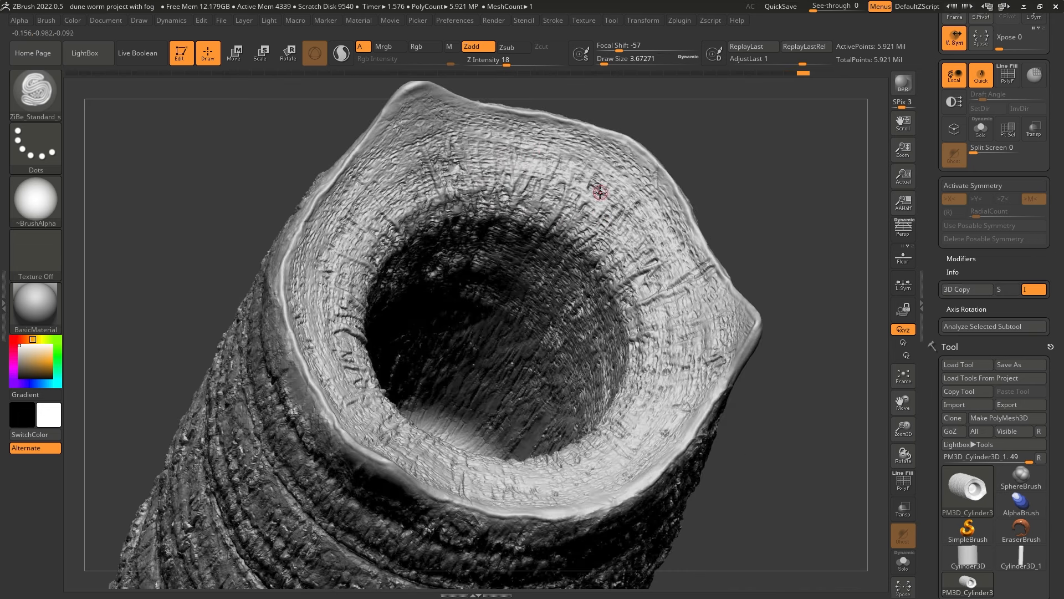
drag(576, 251, 551, 294)
right_drag(637, 333, 558, 405)
key(f)
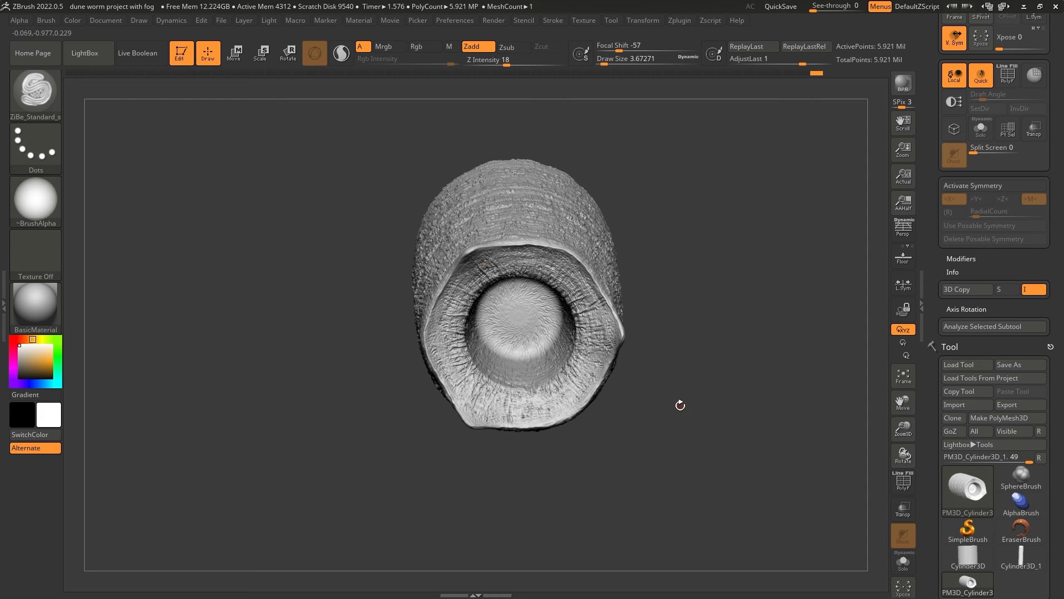